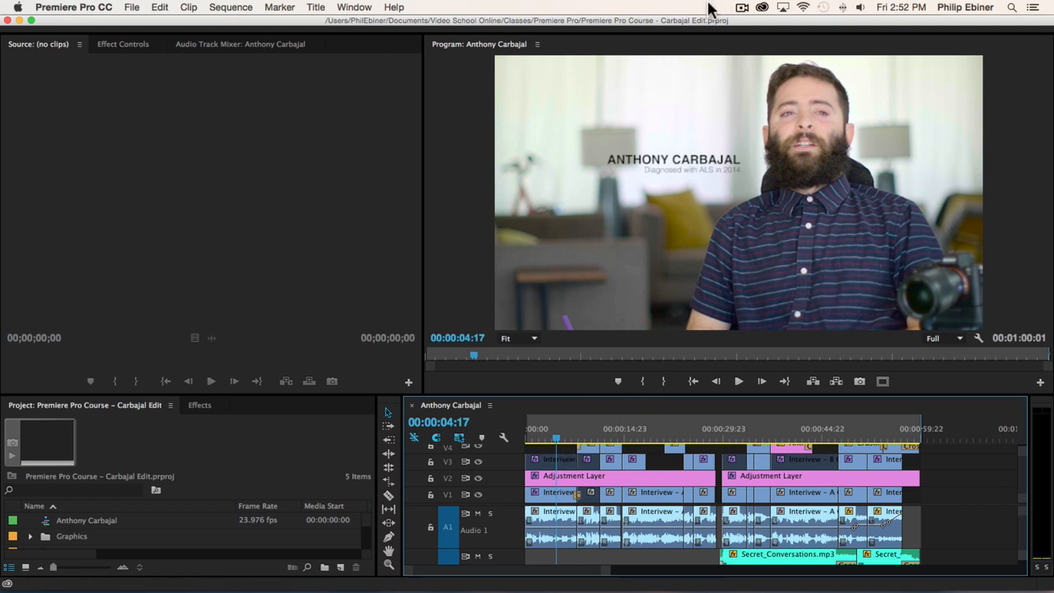
- Open the recent project Premiere Pro Course.prproj and move the playhead to 00:00:03:02 in its sequence
click(133, 8)
mouse_move(288, 48)
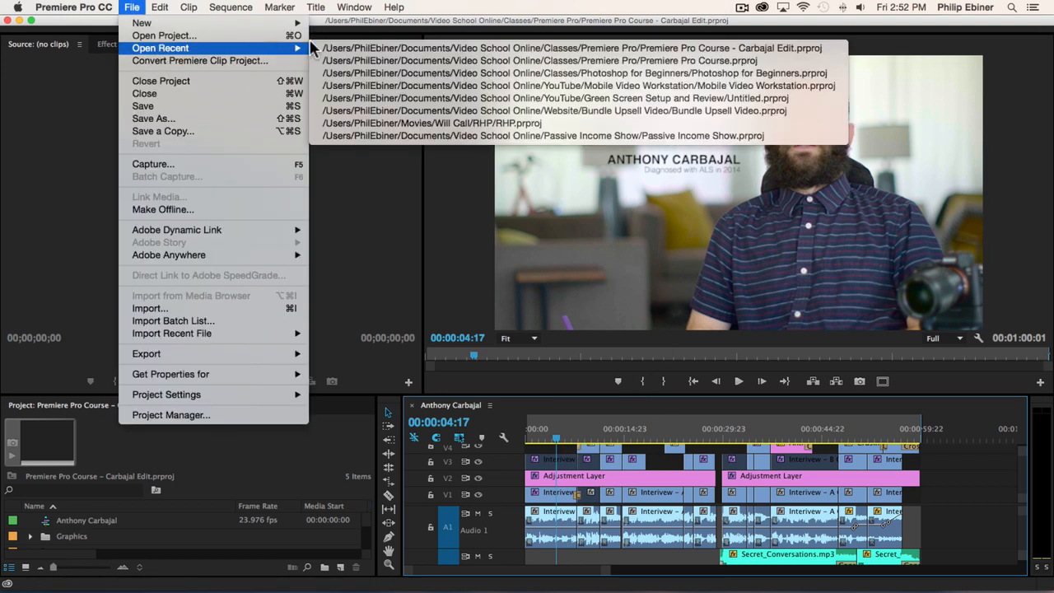
click(382, 61)
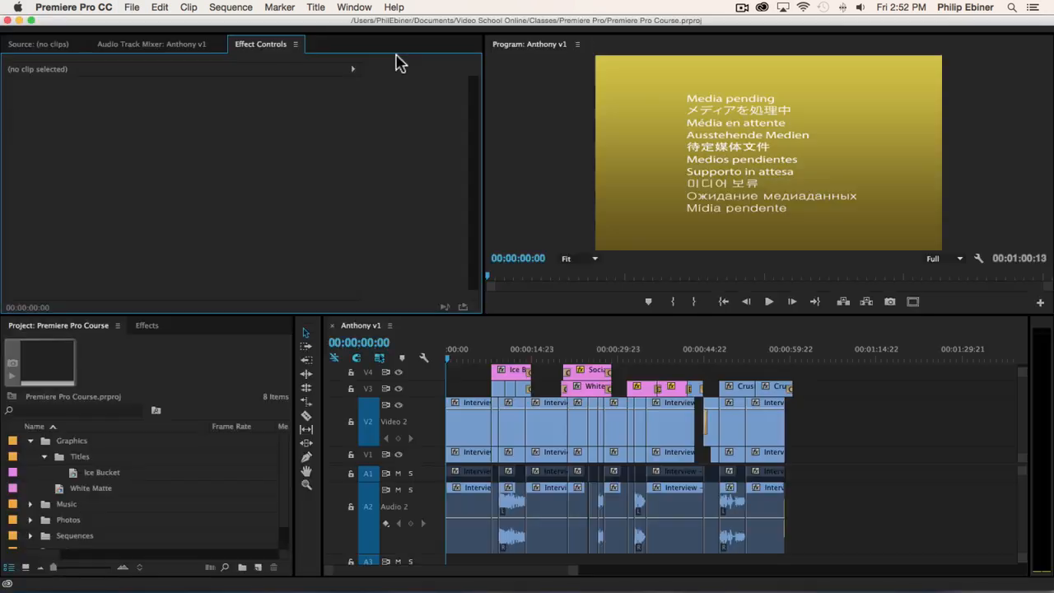
click(464, 354)
drag(463, 354, 464, 354)
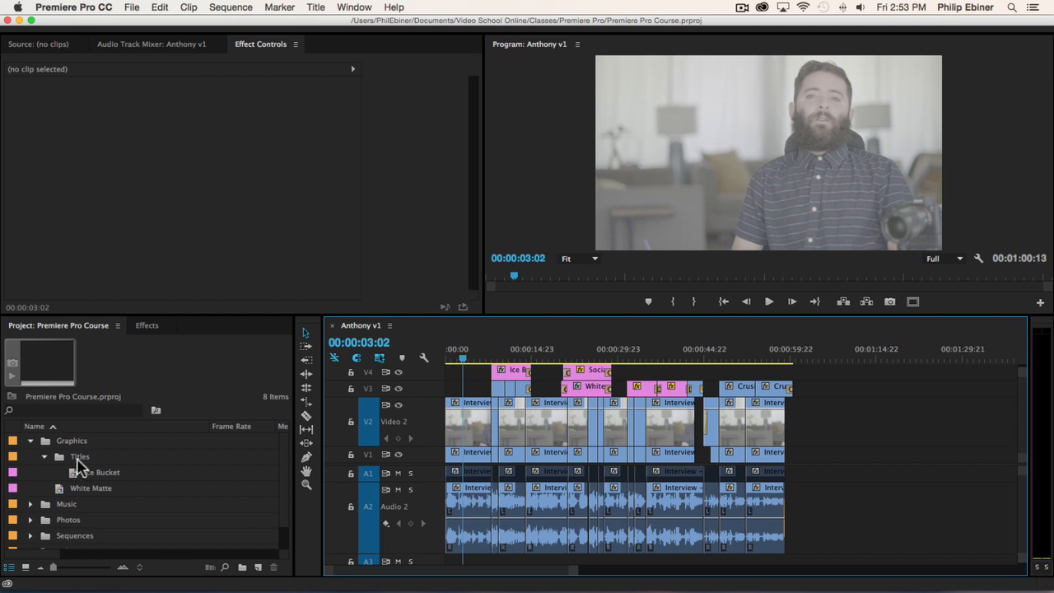
- Create a new title in the Titles bin, named LT followed by the interviewee's first name, keeping the default video settings
click(79, 459)
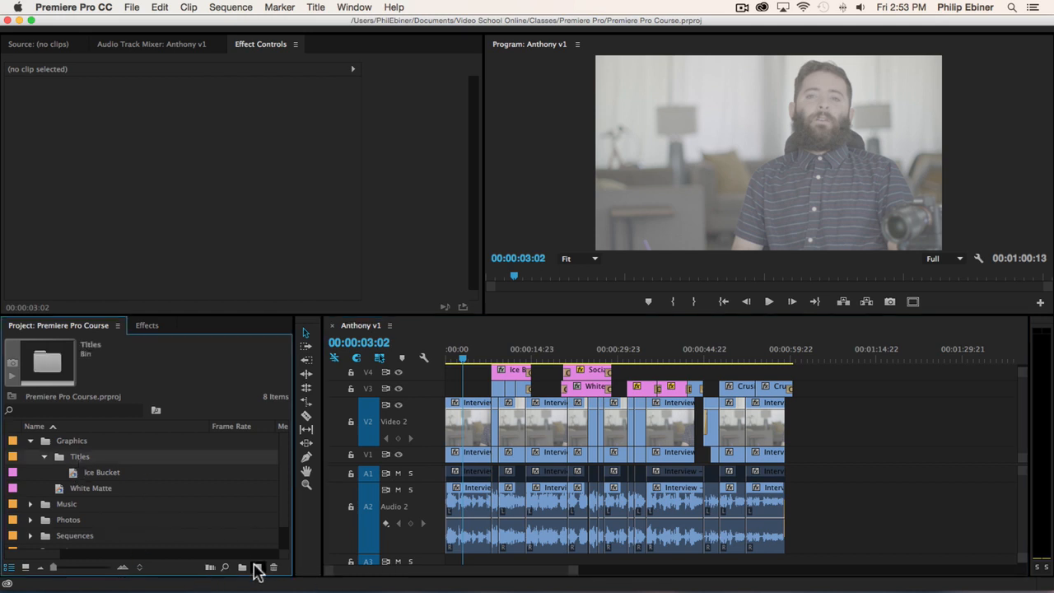
click(258, 567)
click(321, 490)
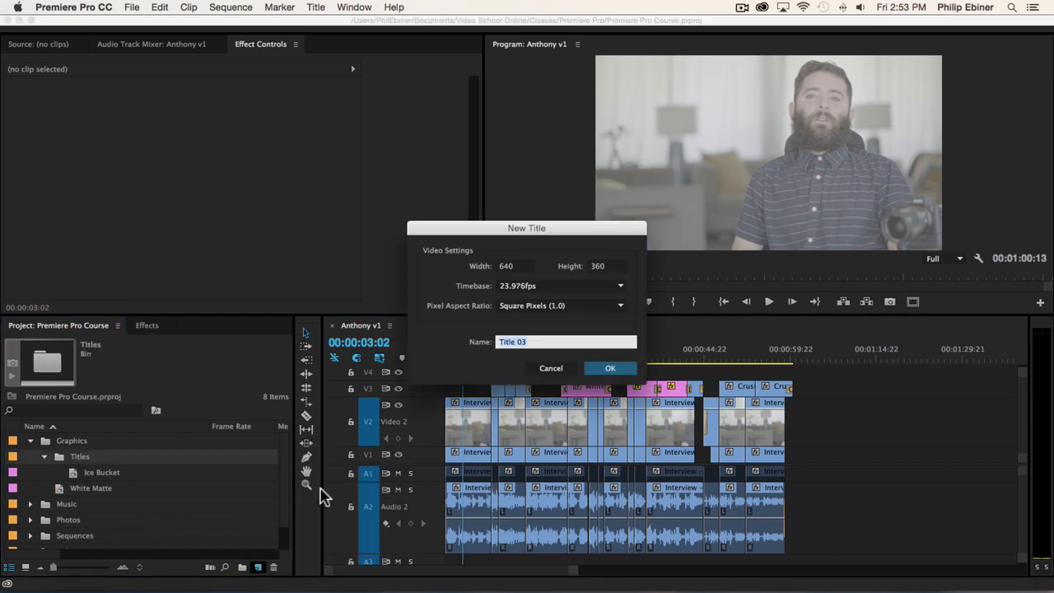
text(LT Anthony)
click(608, 368)
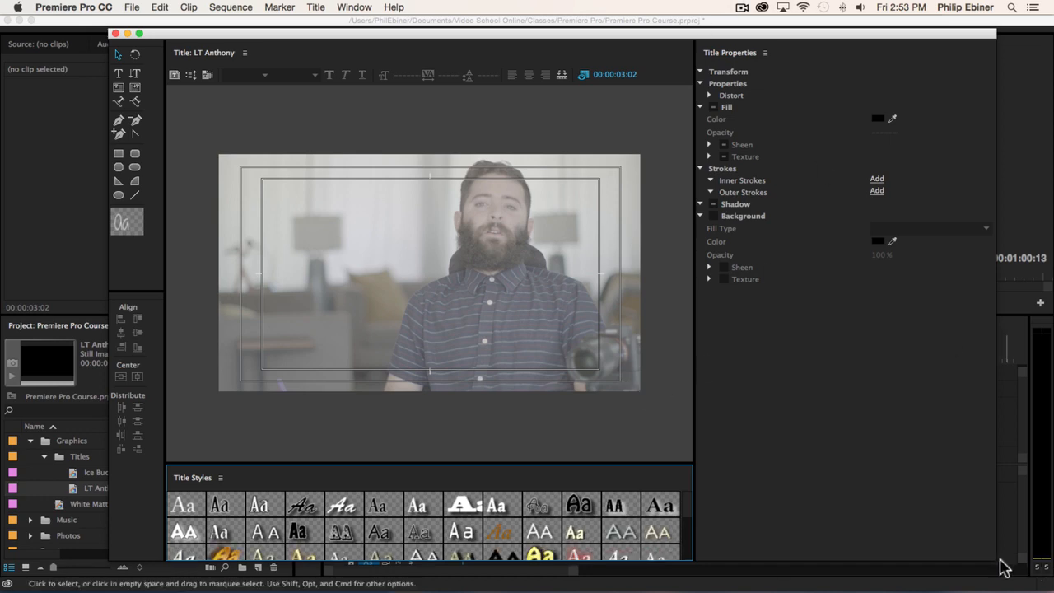
- Resize the title window to reach the timeline, preview other background frames, set the playhead to 00:00:05:09, and widen the window again
drag(996, 561, 468, 511)
drag(486, 361, 741, 365)
click(286, 281)
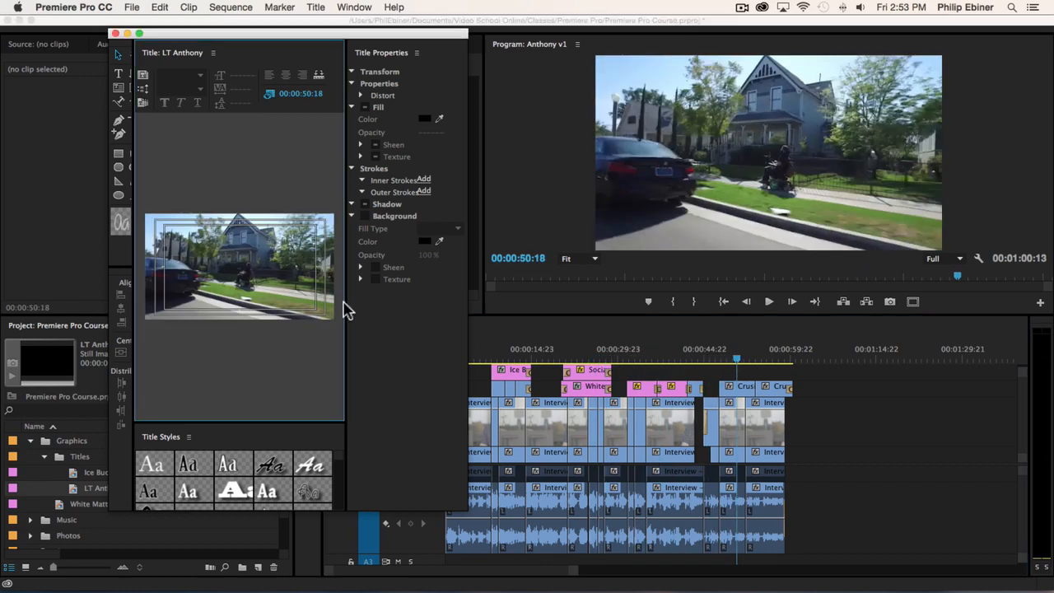
drag(470, 509, 461, 549)
drag(747, 362, 779, 365)
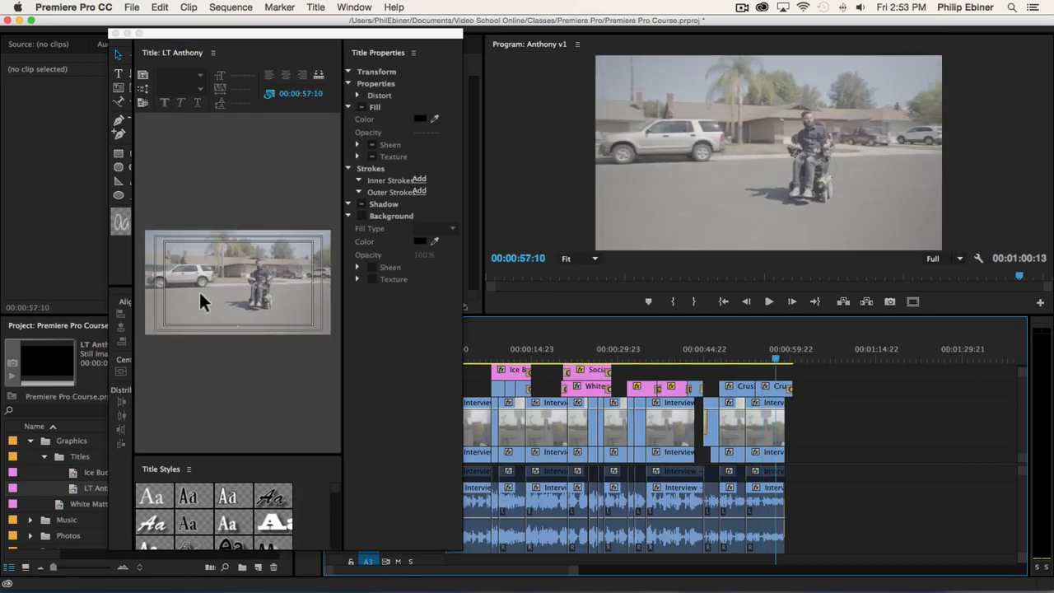
drag(785, 365, 476, 360)
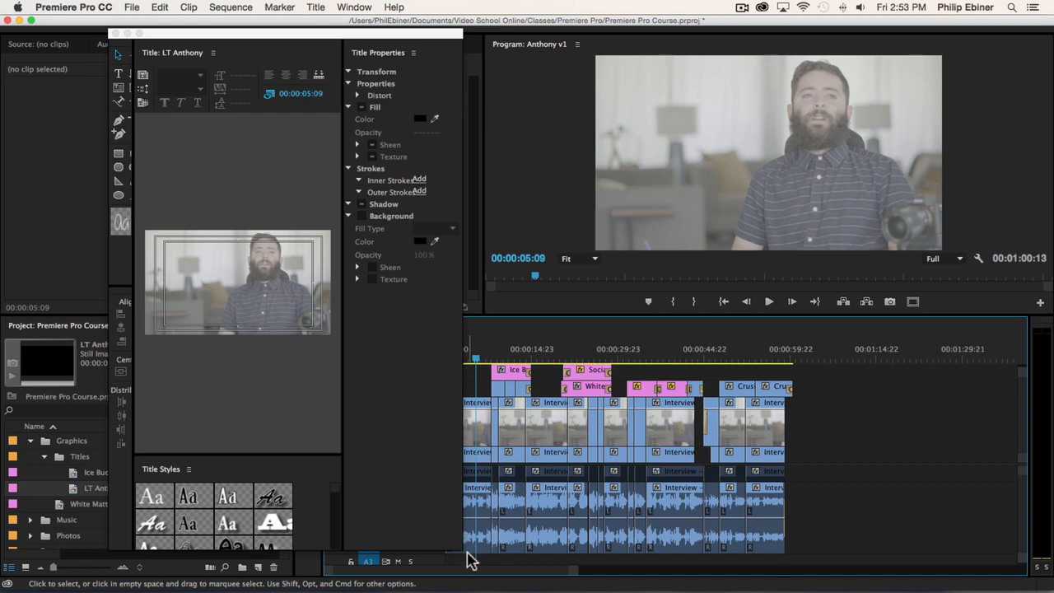
drag(499, 553, 1047, 550)
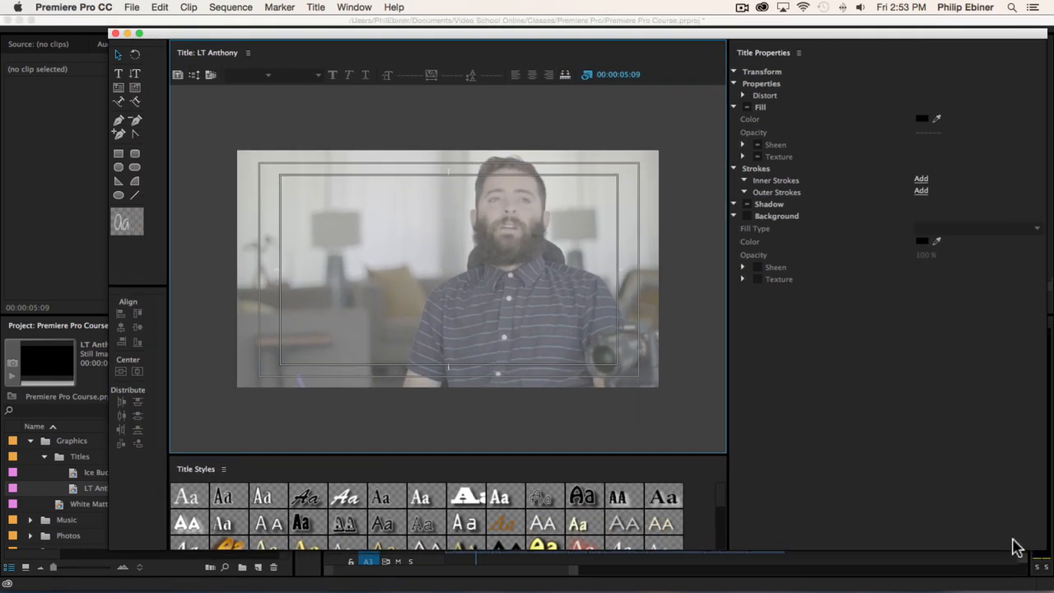
- Add a text line with the interviewee's full name in lowercase over the blurred background beside the man
click(117, 73)
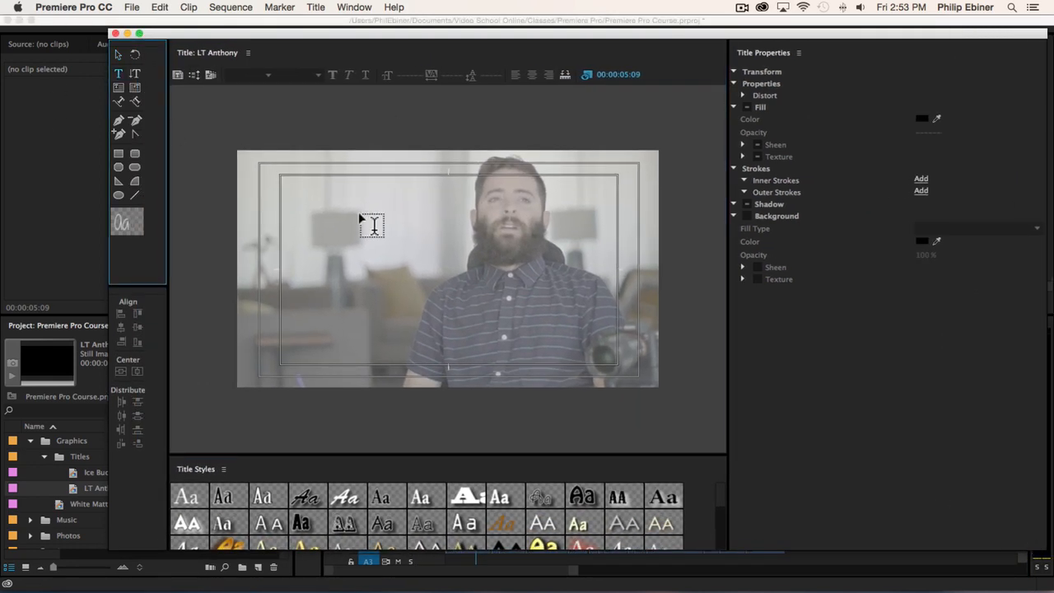
click(318, 244)
text(anth)
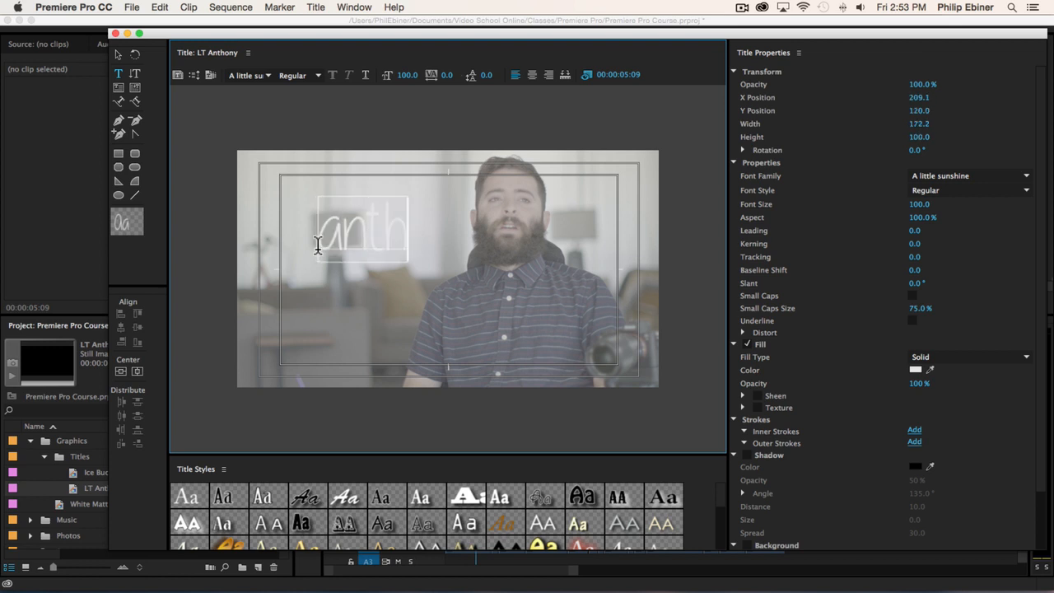
text(ony carbajal)
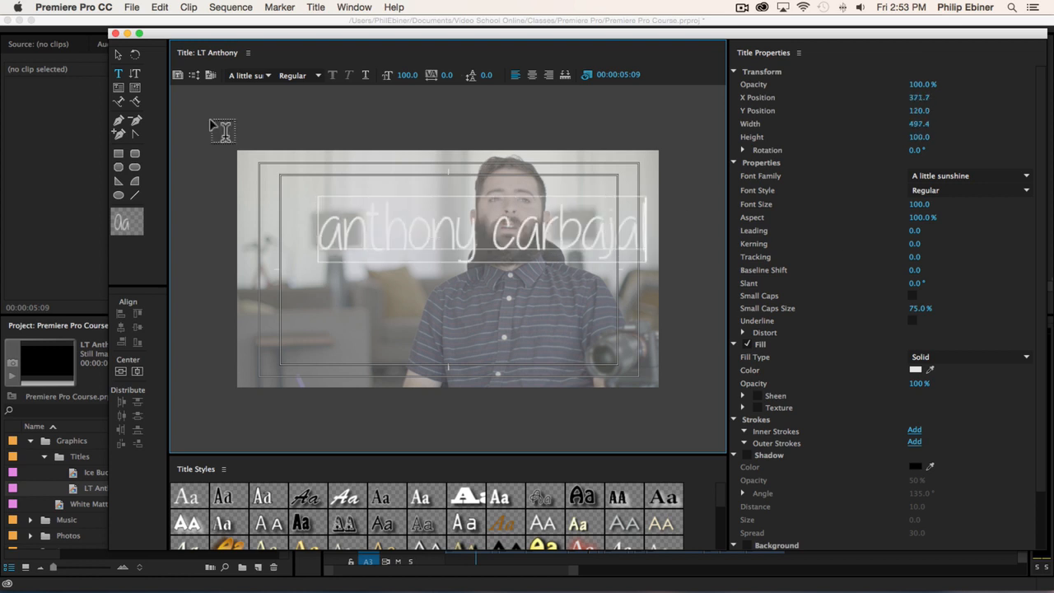
- Set the name text to Helvetica Light and reduce its font size to 27
click(120, 56)
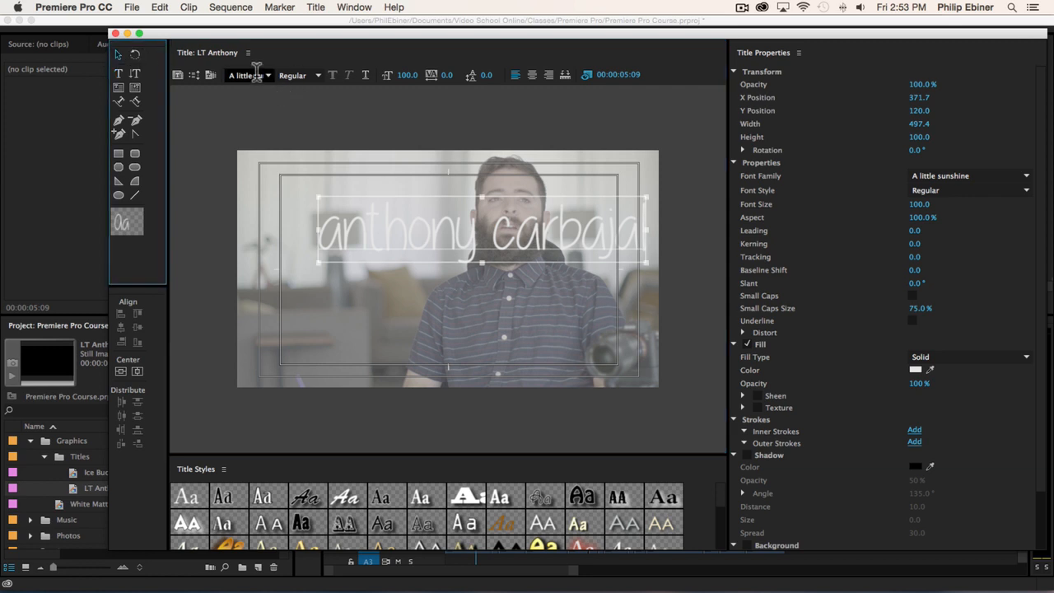
click(257, 74)
text(Helvetica)
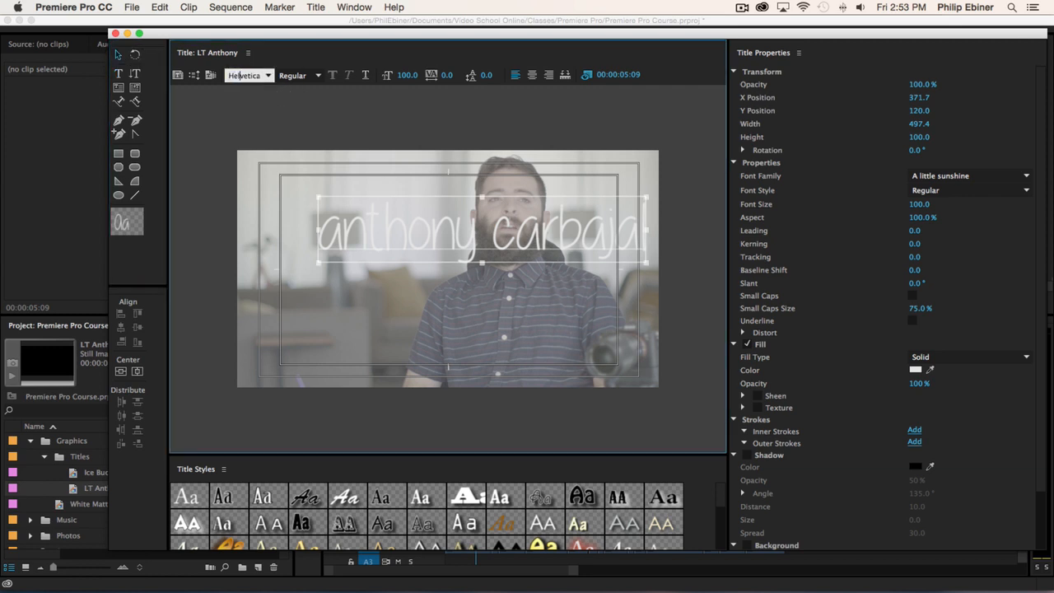
key(Return)
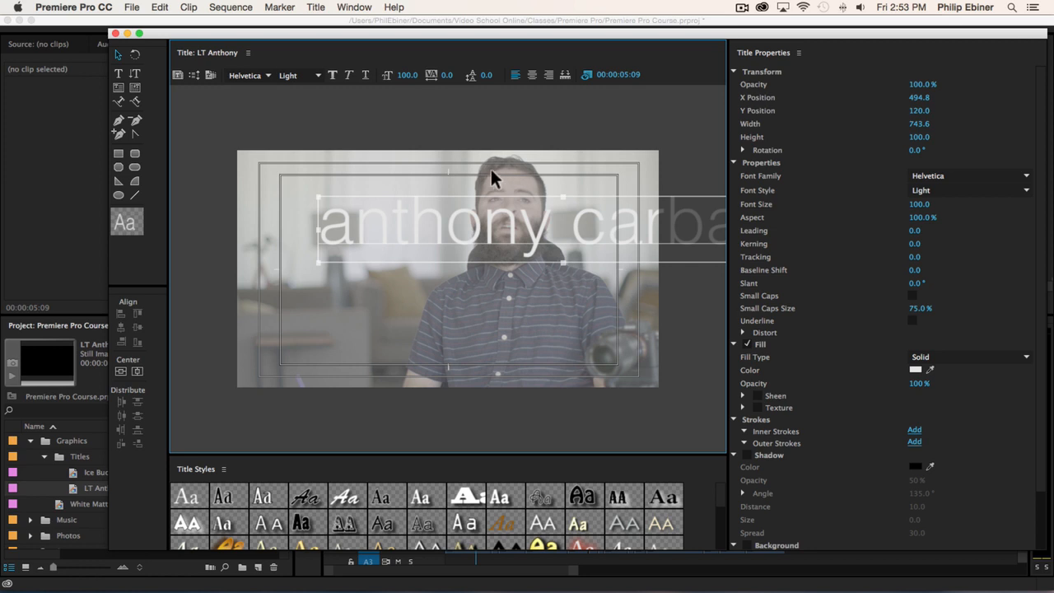
click(414, 76)
click(391, 71)
drag(407, 76, 347, 77)
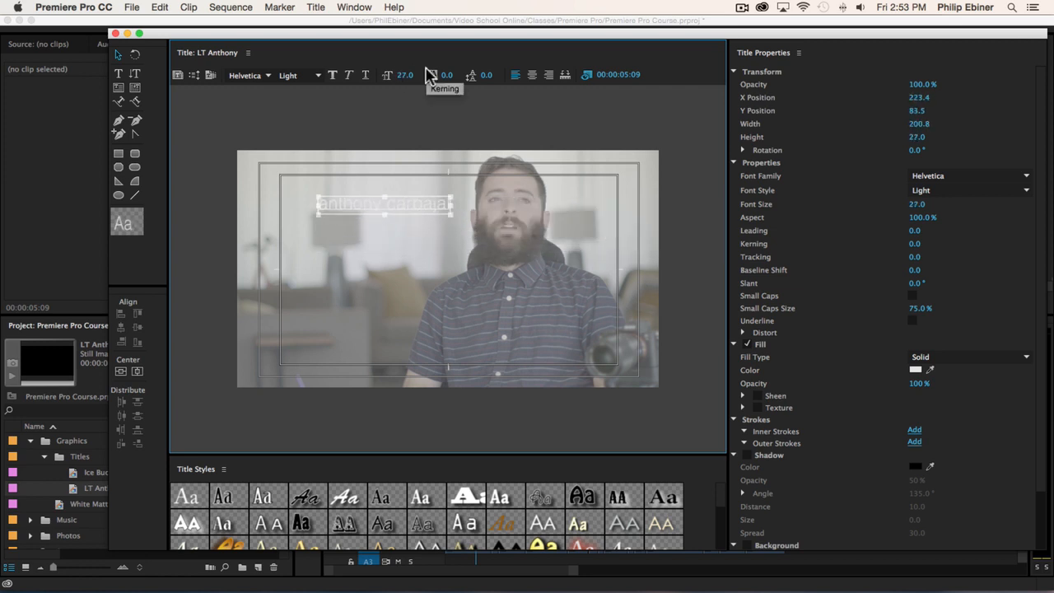
- Enable Small Caps at 100% size for the name text and shift it horizontally to about X 197, clear of the man's face
click(913, 296)
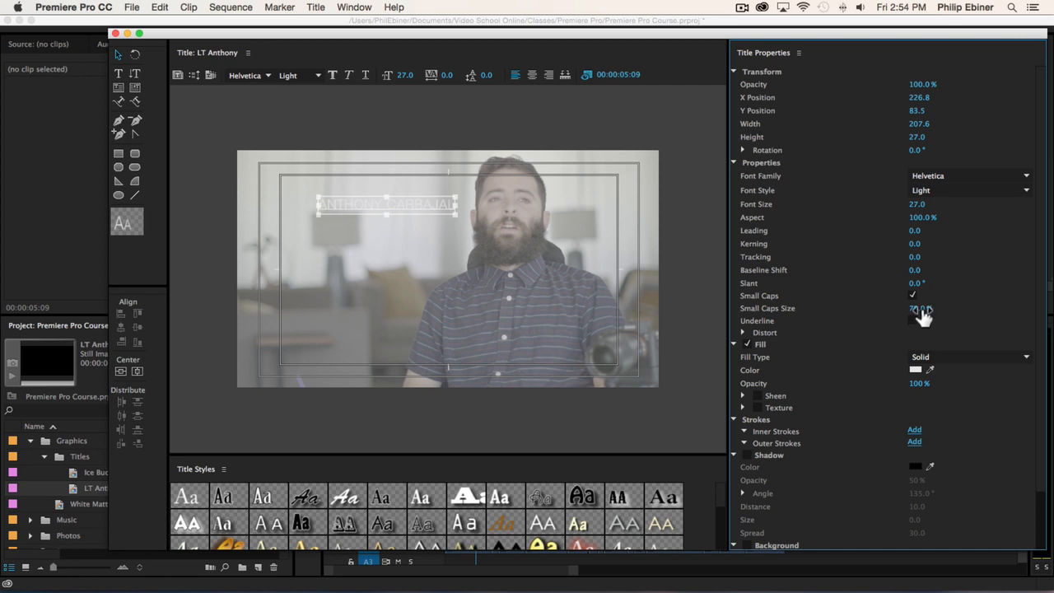
drag(923, 311, 947, 311)
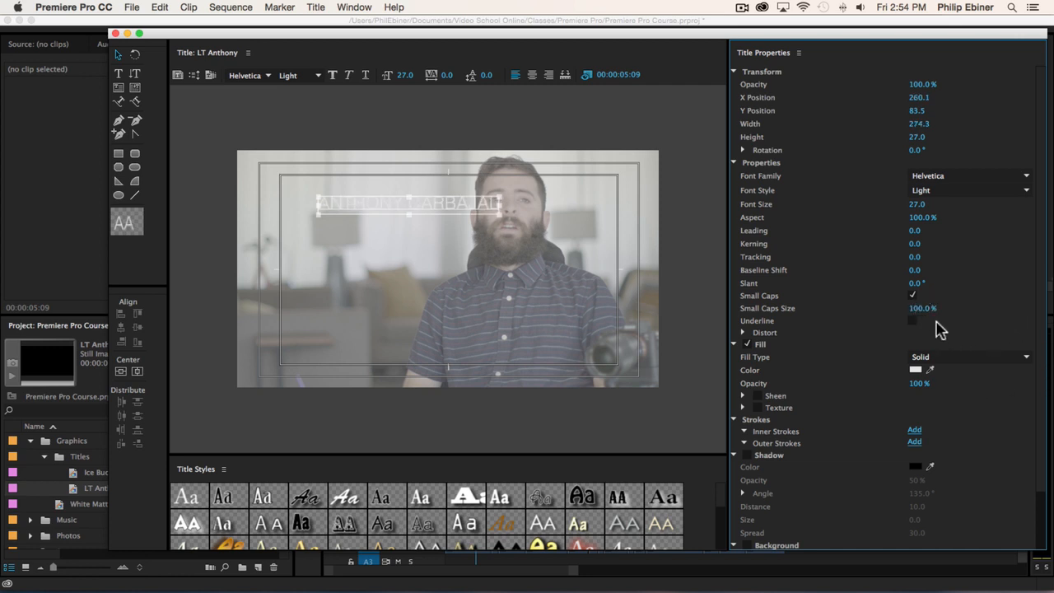
drag(434, 206, 392, 206)
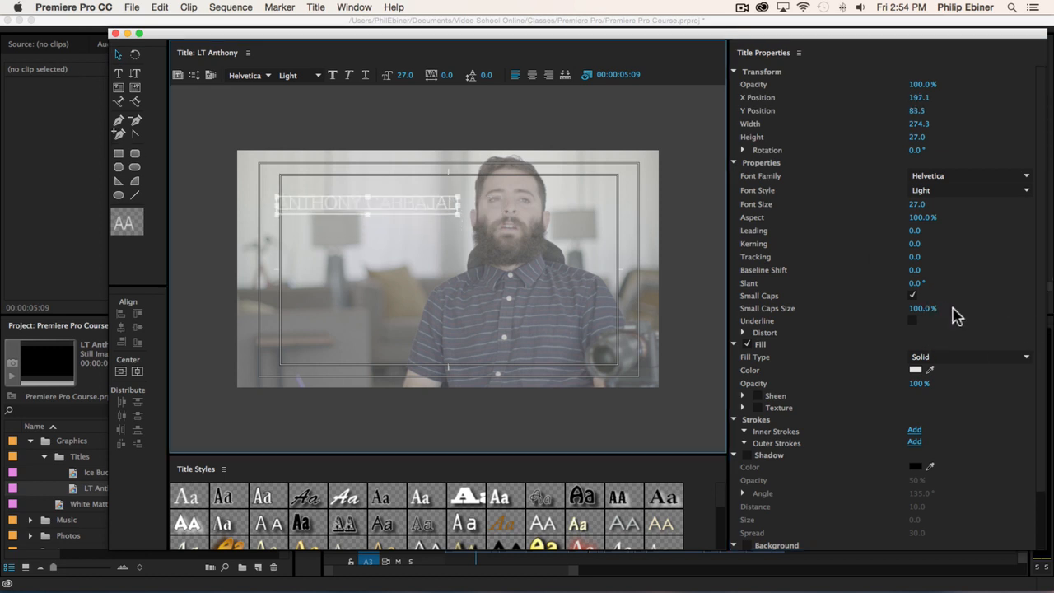
- Change the name text's fill colour to black
click(916, 375)
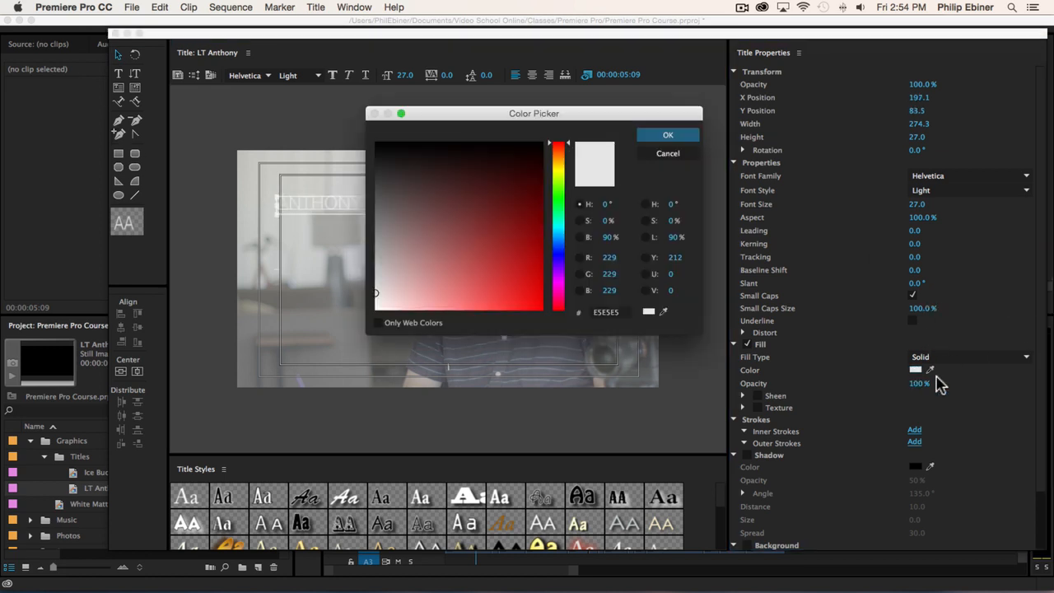
drag(444, 242, 383, 114)
click(663, 135)
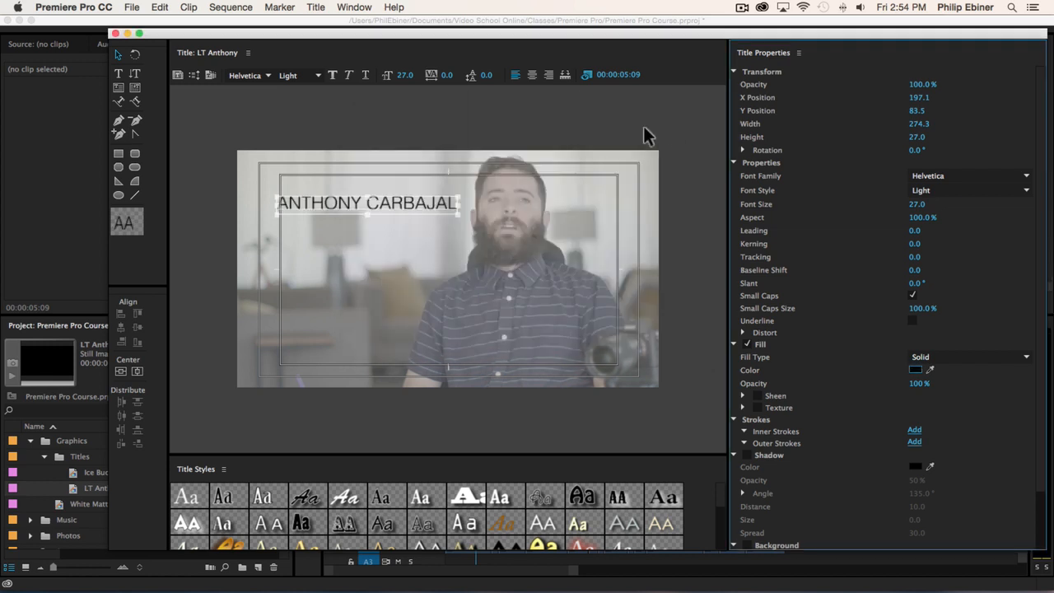
- Set the name text's style to Bold, then scale it down to about size 18.7 and place it near X 209, Y 110
click(317, 73)
click(318, 72)
click(1026, 189)
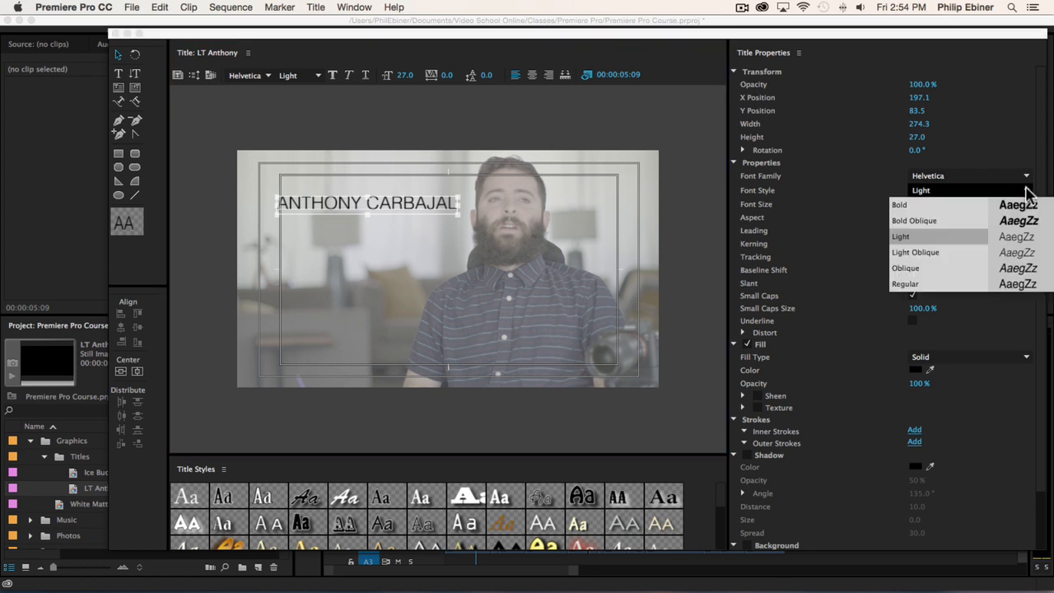
click(933, 205)
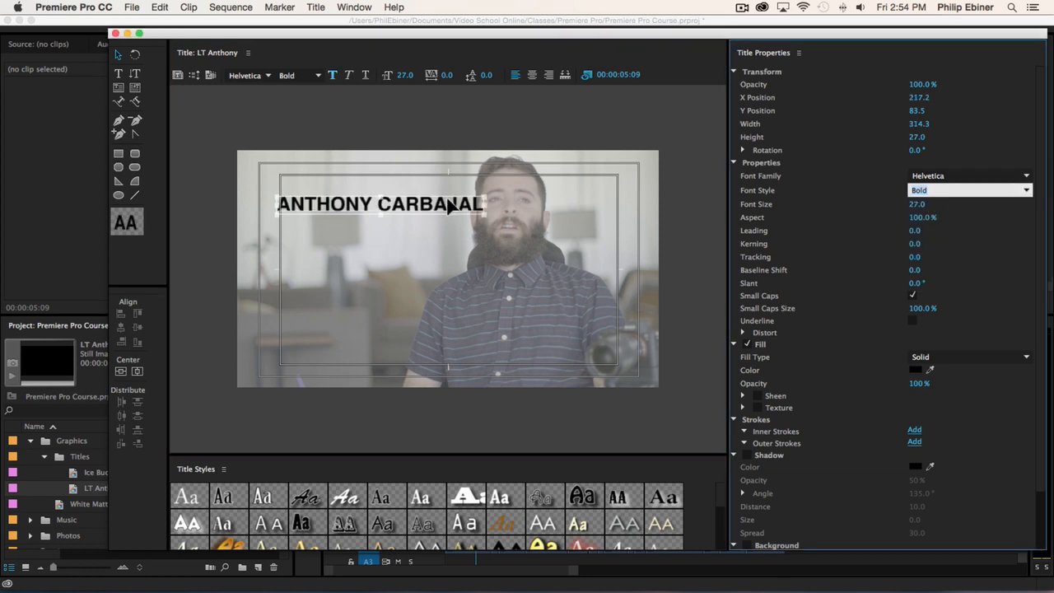
drag(485, 193, 423, 222)
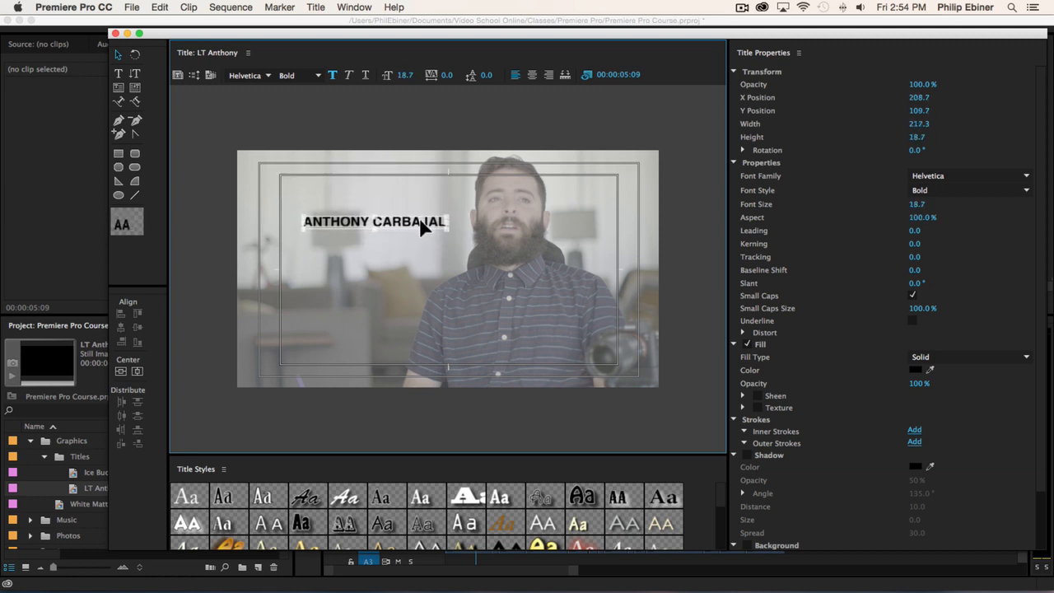
click(423, 117)
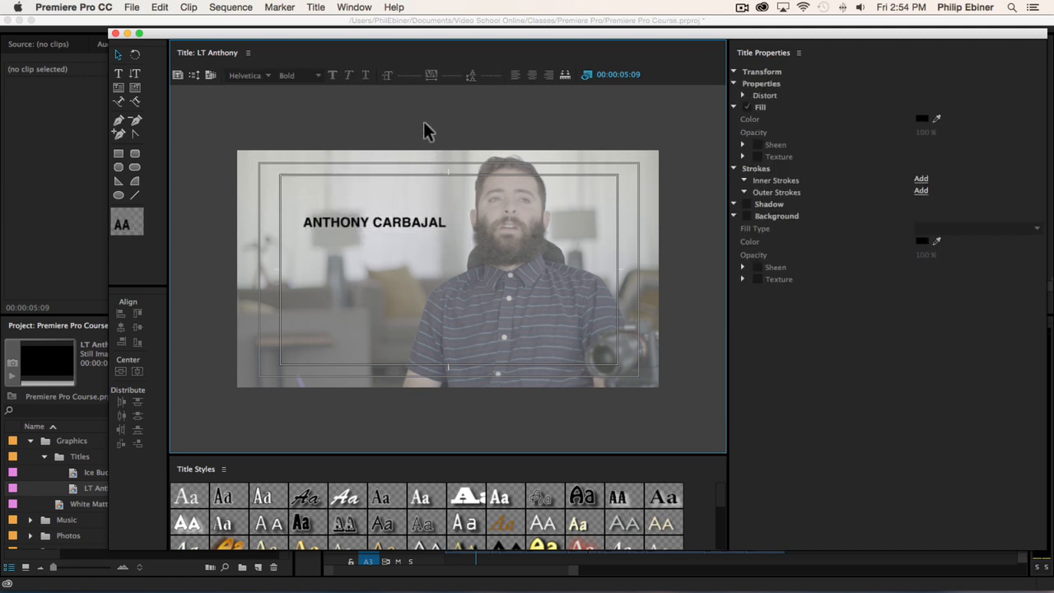
click(120, 75)
click(384, 261)
click(119, 55)
- Duplicate the name text just below the original and replace the copy's wording with DIAGNOSED WITH ALS IN 2014
click(400, 225)
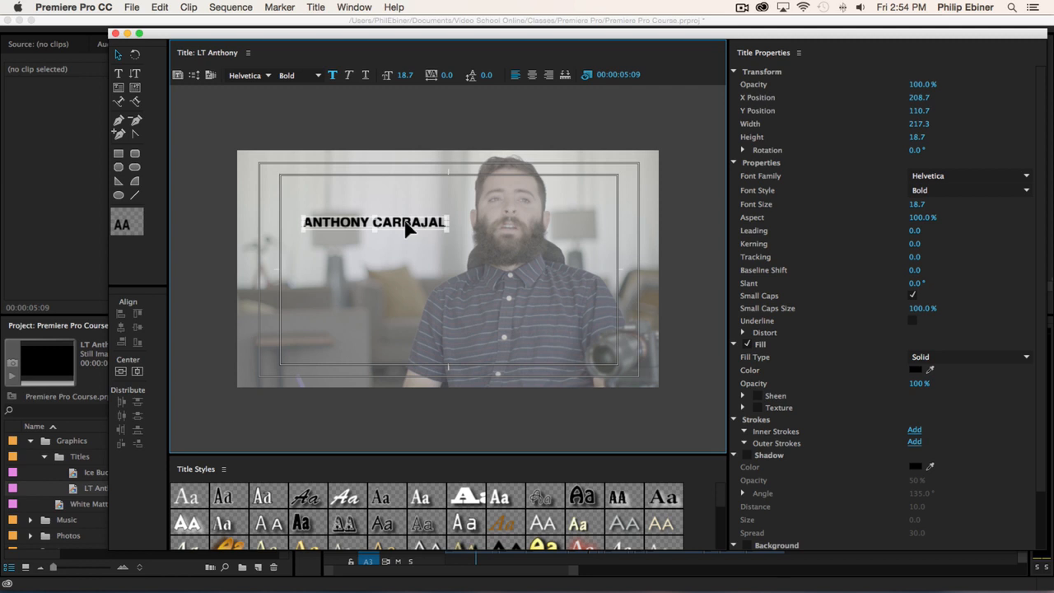
mouse_move(405, 224)
mouse_down()
mouse_move(404, 243)
mouse_move(377, 252)
mouse_move(399, 243)
mouse_up()
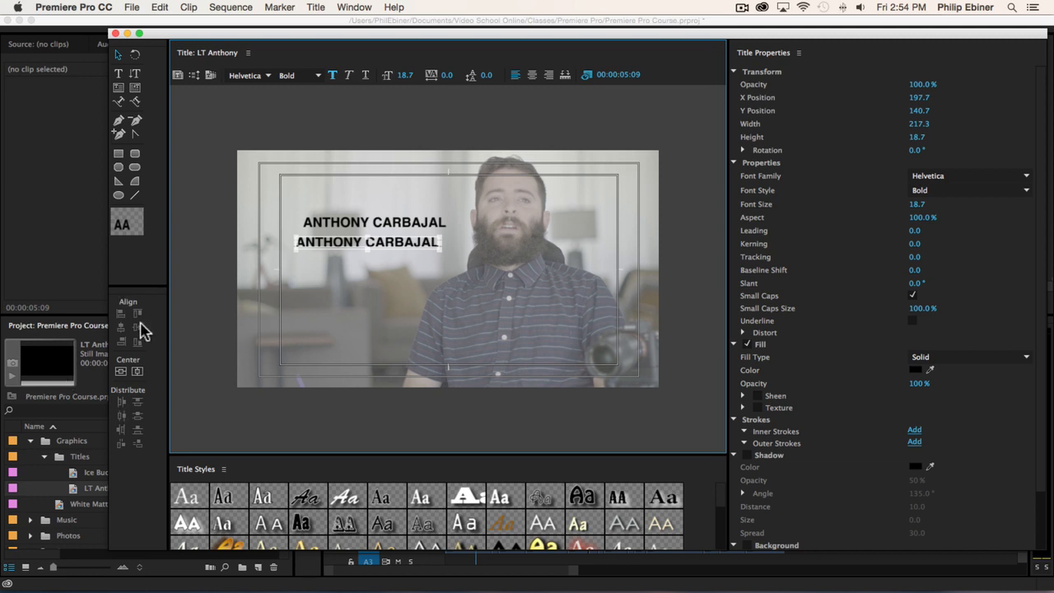
double_click(426, 241)
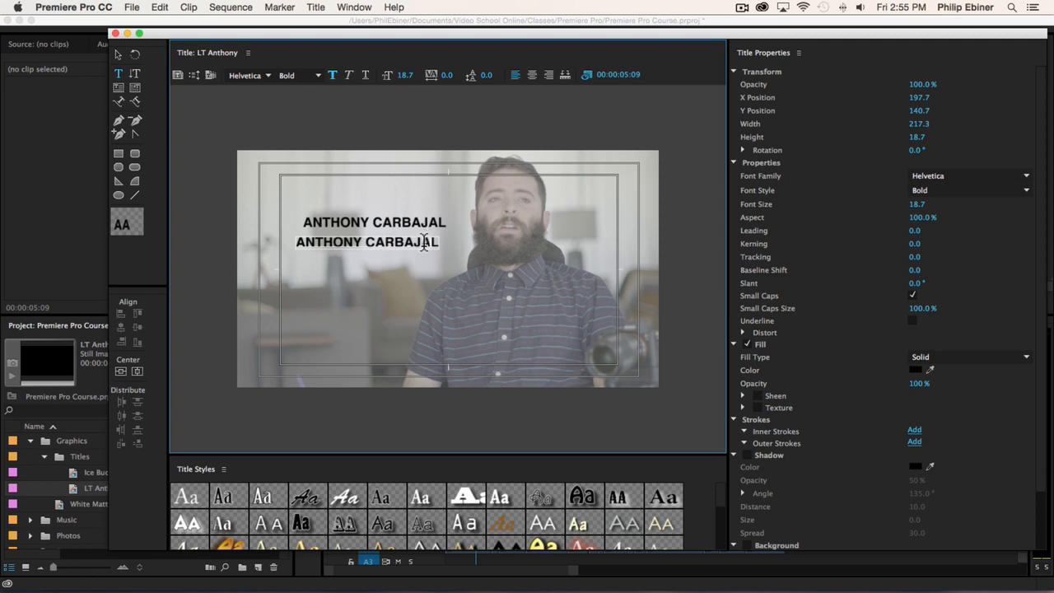
key(super+a)
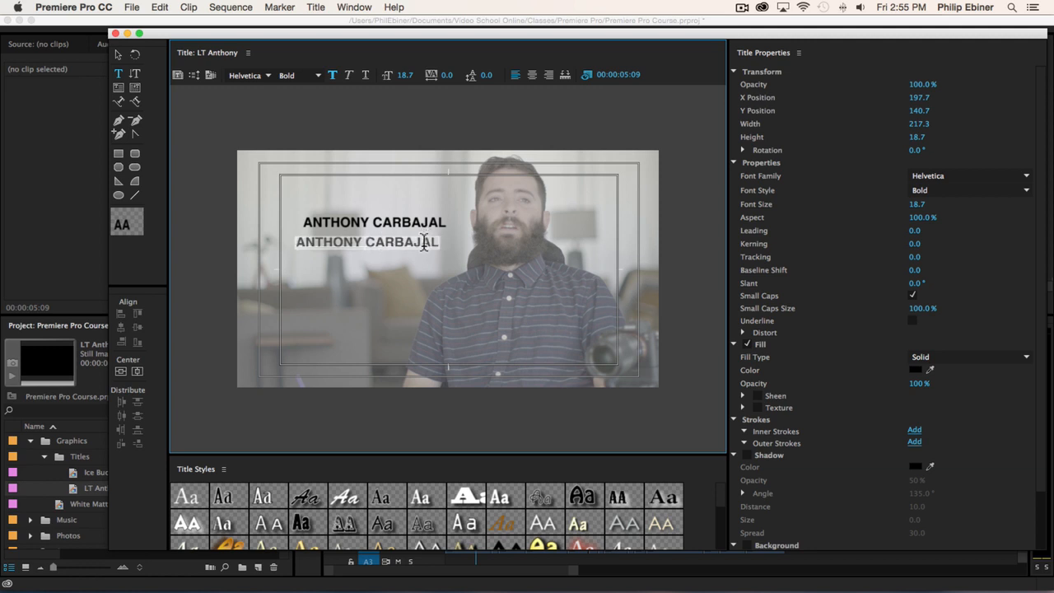
key(BackSpace)
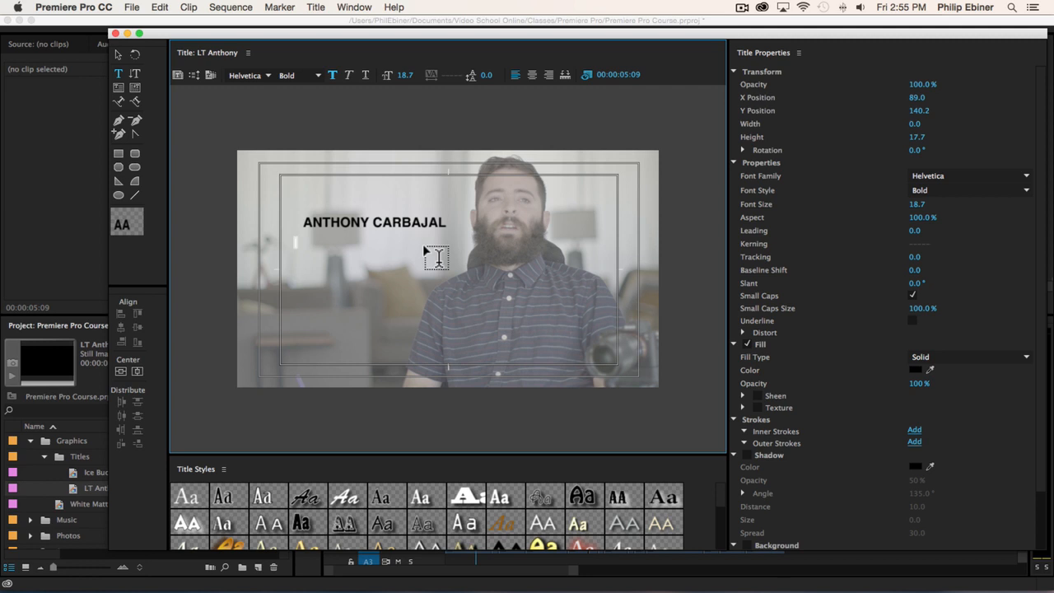
text(DIAG)
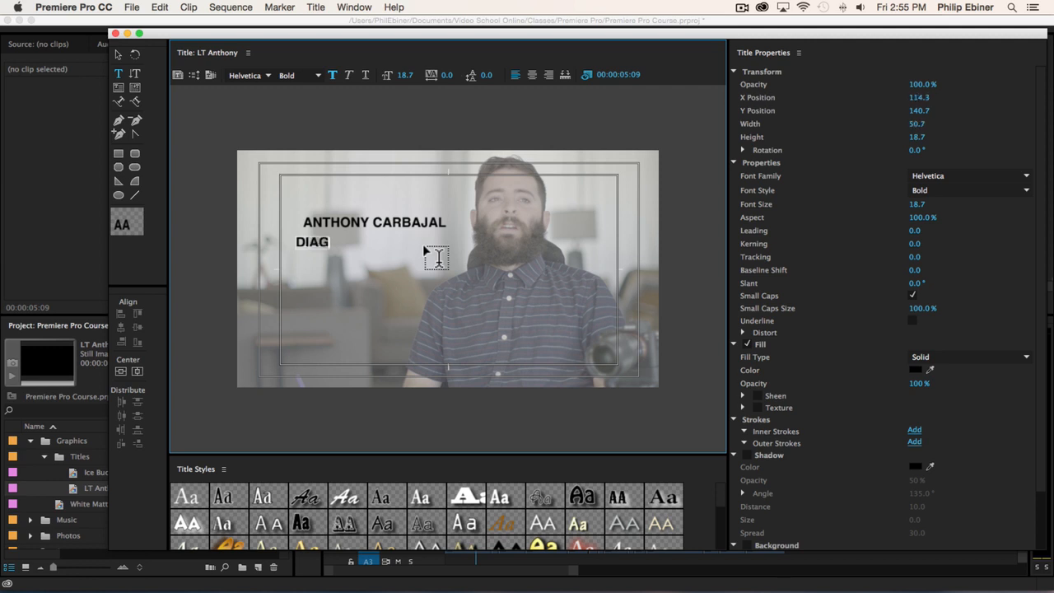
text(NOSED WITH ALS IN 2014)
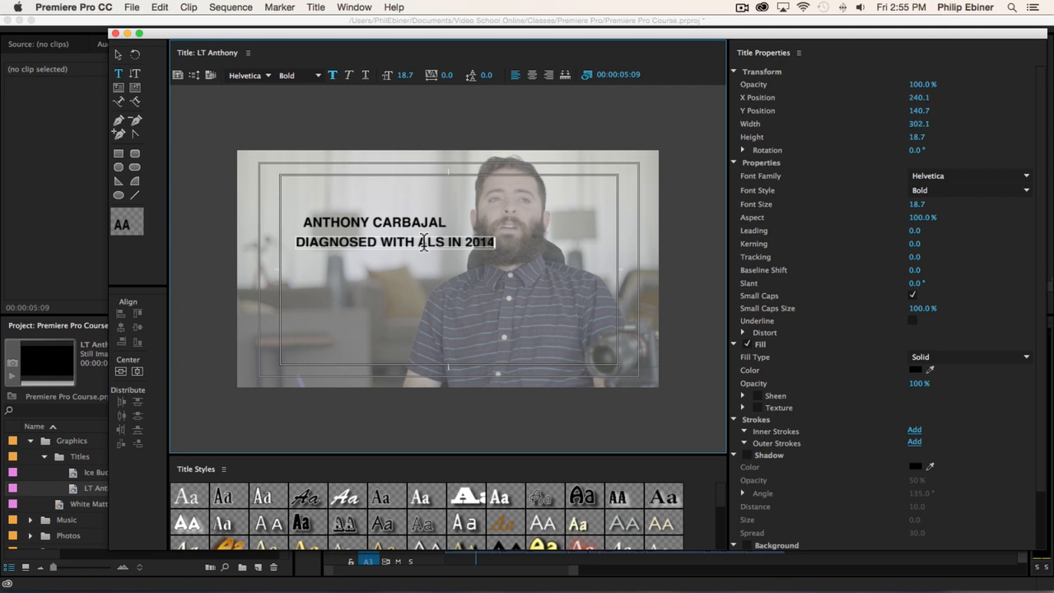
- Set the diagnosis line's style to Regular, reduce its size to 11.7 and place it beneath the name near X 226, Y 124
click(118, 54)
drag(437, 246, 396, 240)
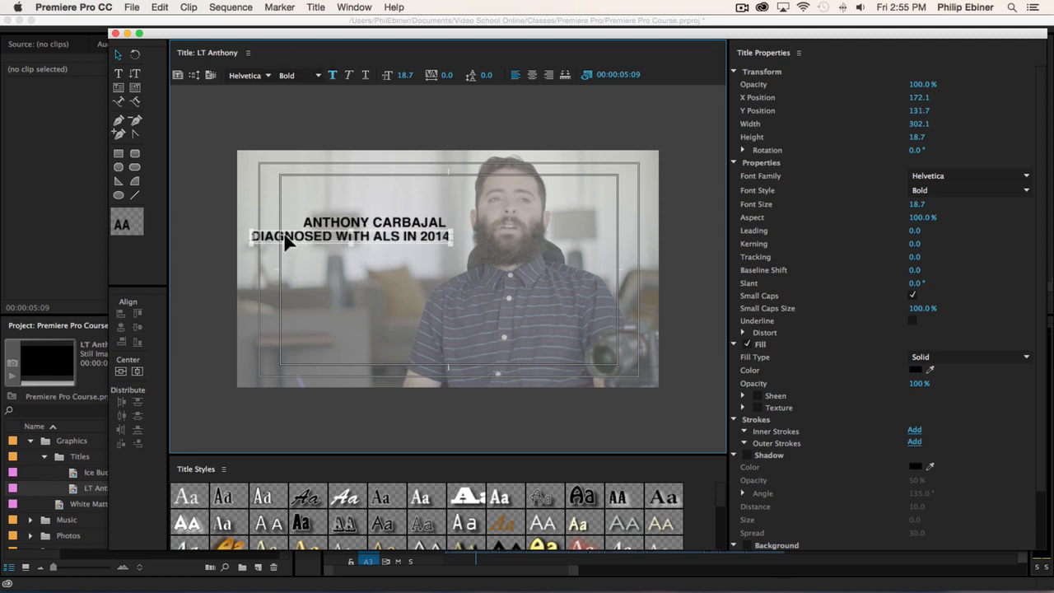
click(316, 75)
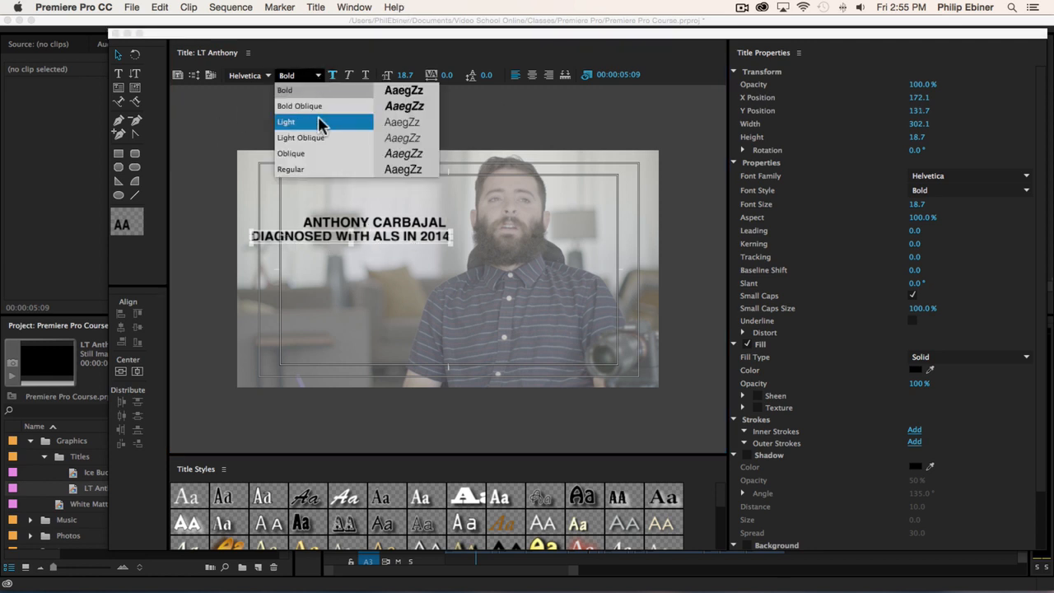
click(309, 169)
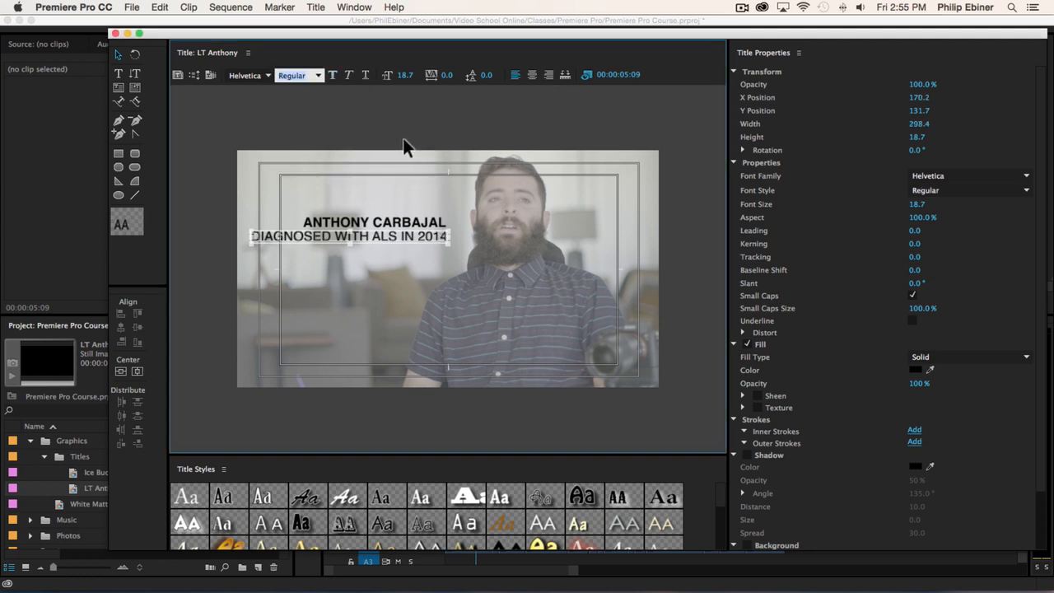
drag(406, 77, 363, 78)
drag(367, 234, 429, 230)
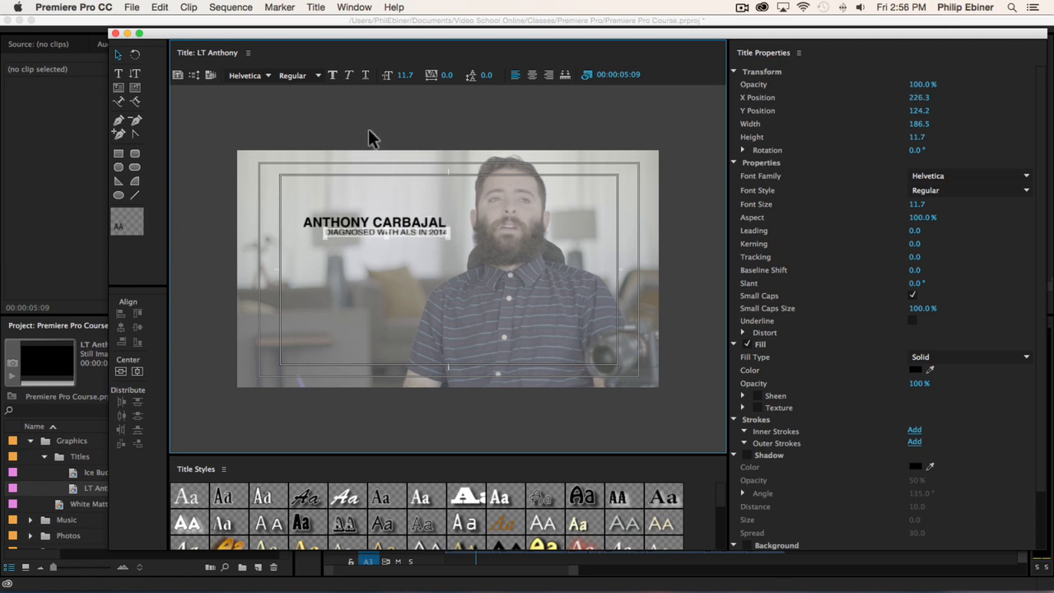
- Select the name and the diagnosis line together and align their right edges
click(431, 262)
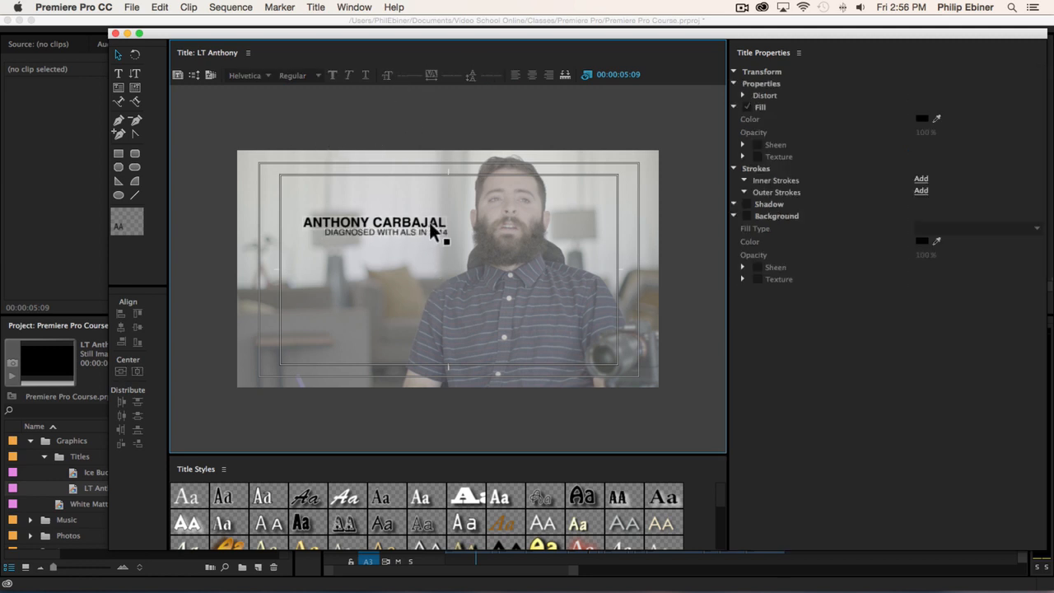
click(430, 224)
shift+click(412, 231)
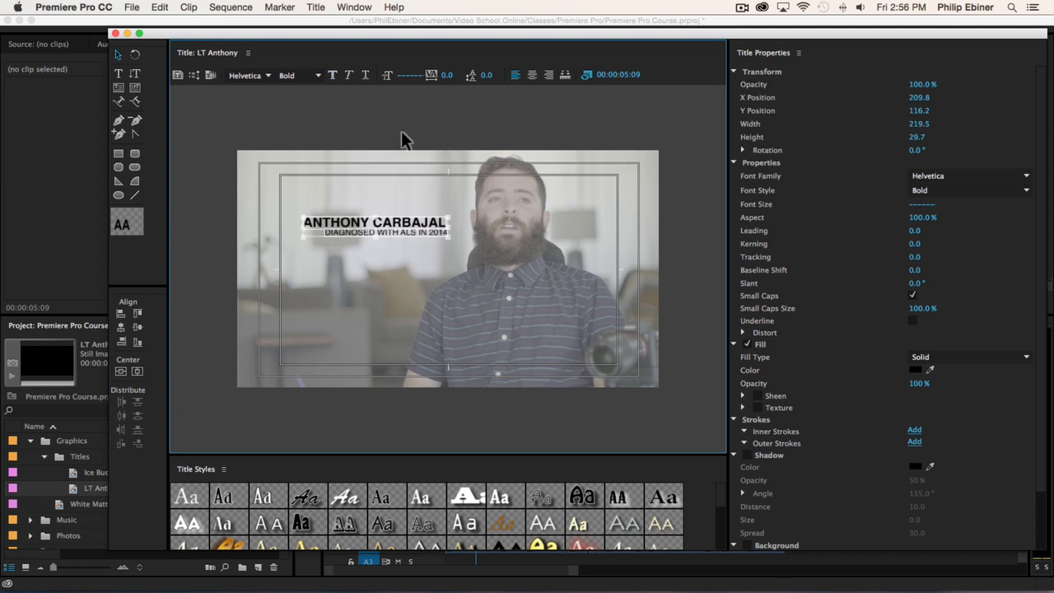
click(331, 130)
drag(265, 179, 441, 291)
click(405, 229)
shift+click(403, 228)
click(121, 346)
click(469, 140)
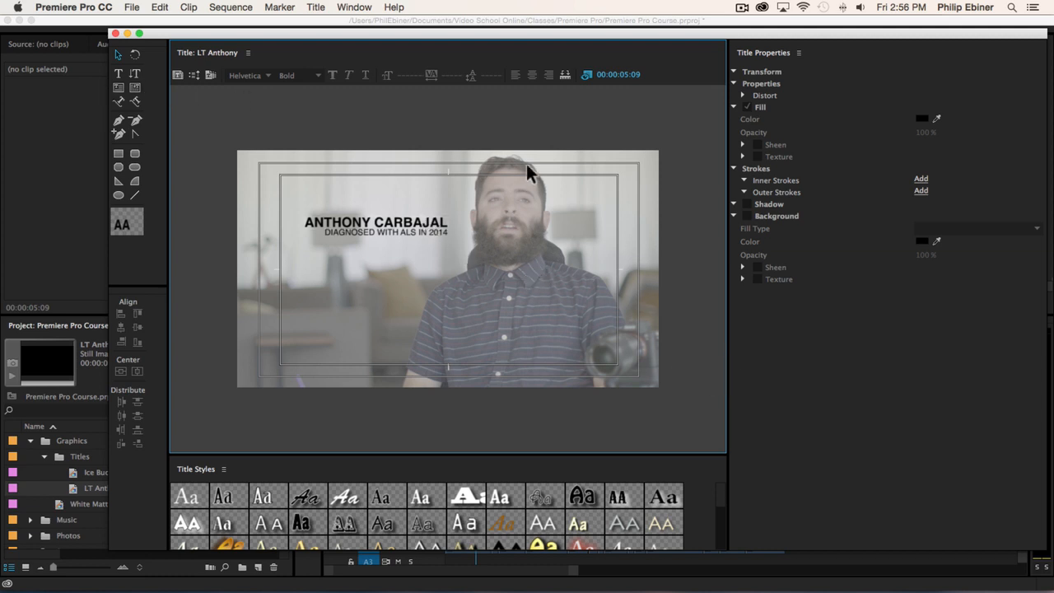
- Draw a rectangle about 198 wide and 24 high just below the diagnosis line and change its fill colour to white
click(118, 154)
drag(321, 250, 452, 263)
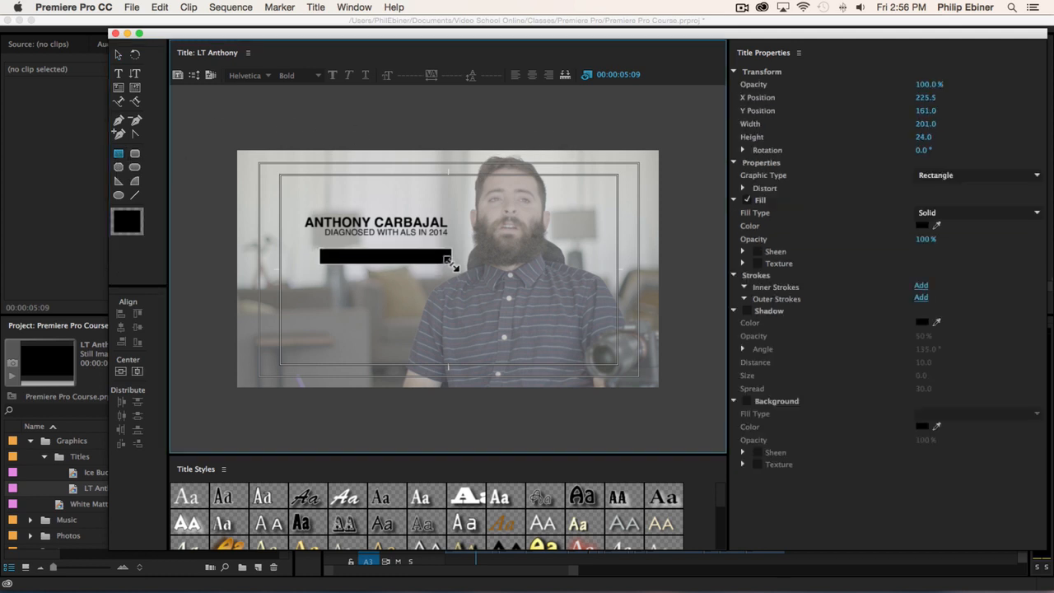
click(922, 225)
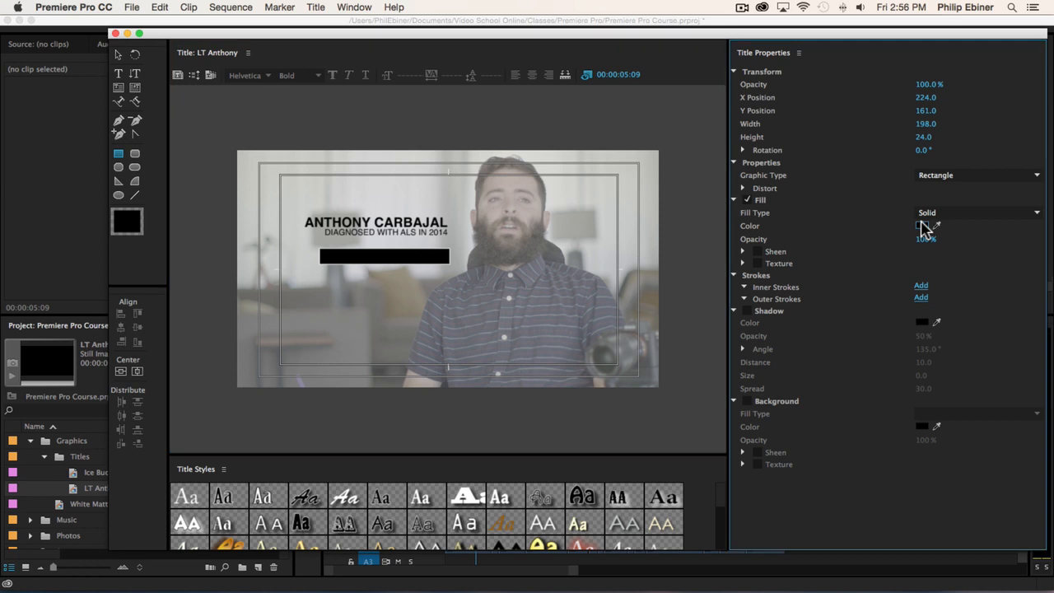
click(668, 135)
click(416, 130)
- Send the white rectangle to the back of the title's stacking order
click(402, 230)
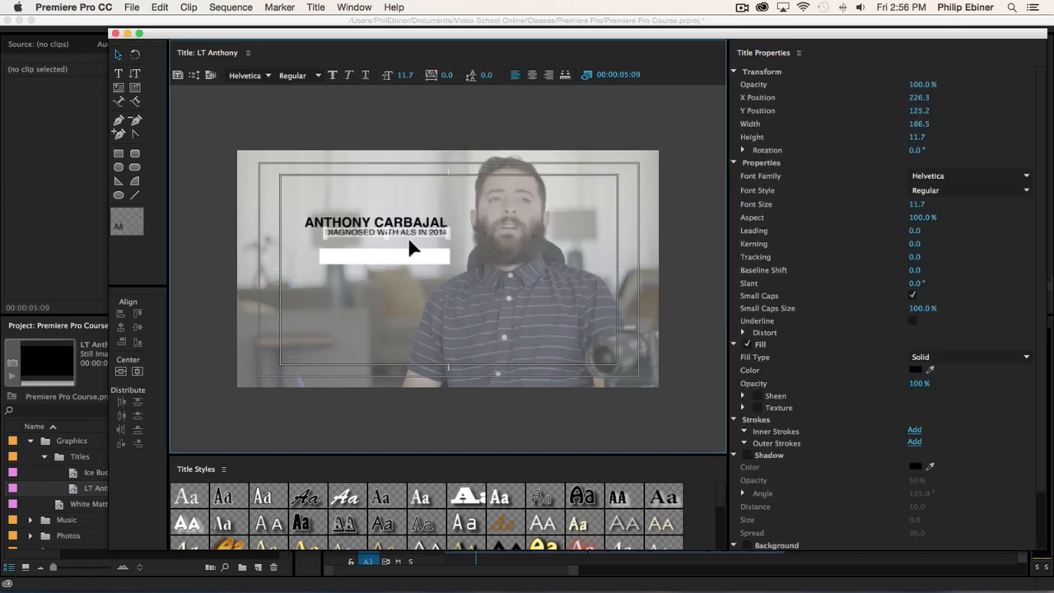
click(415, 255)
right_click(412, 255)
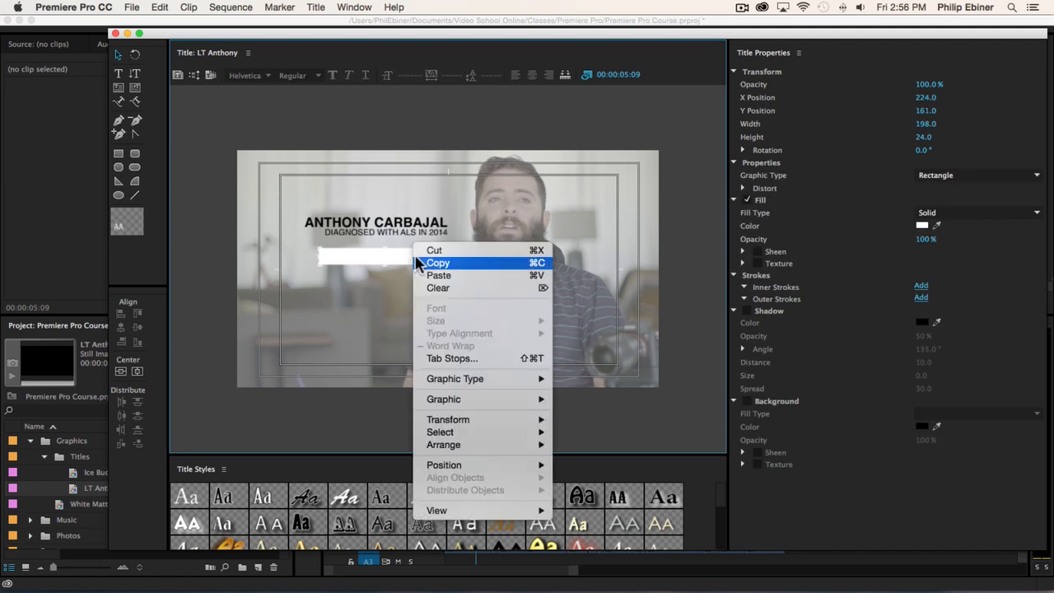
click(385, 256)
right_click(385, 253)
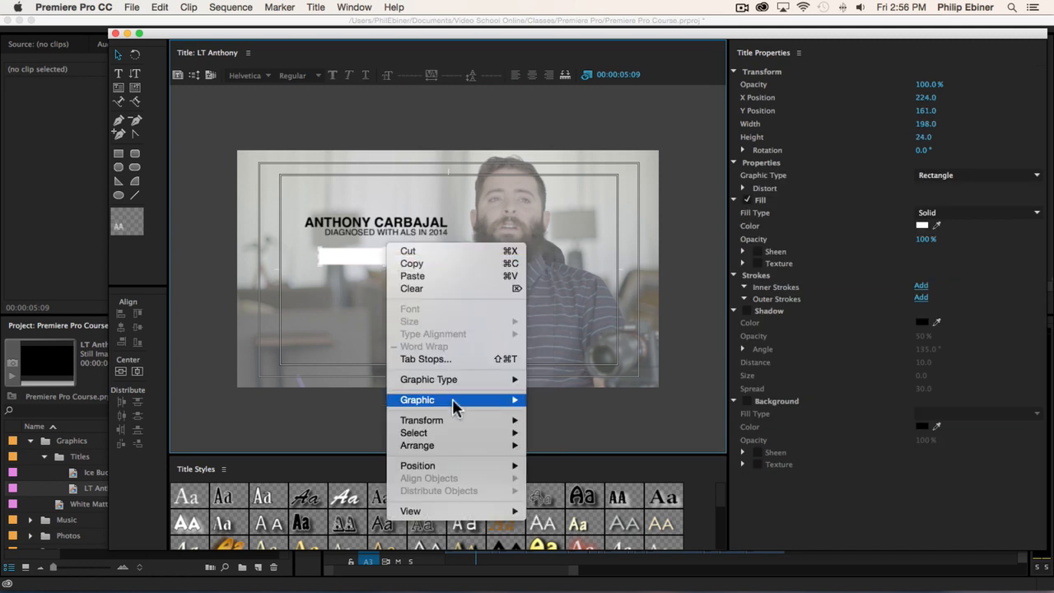
mouse_move(478, 445)
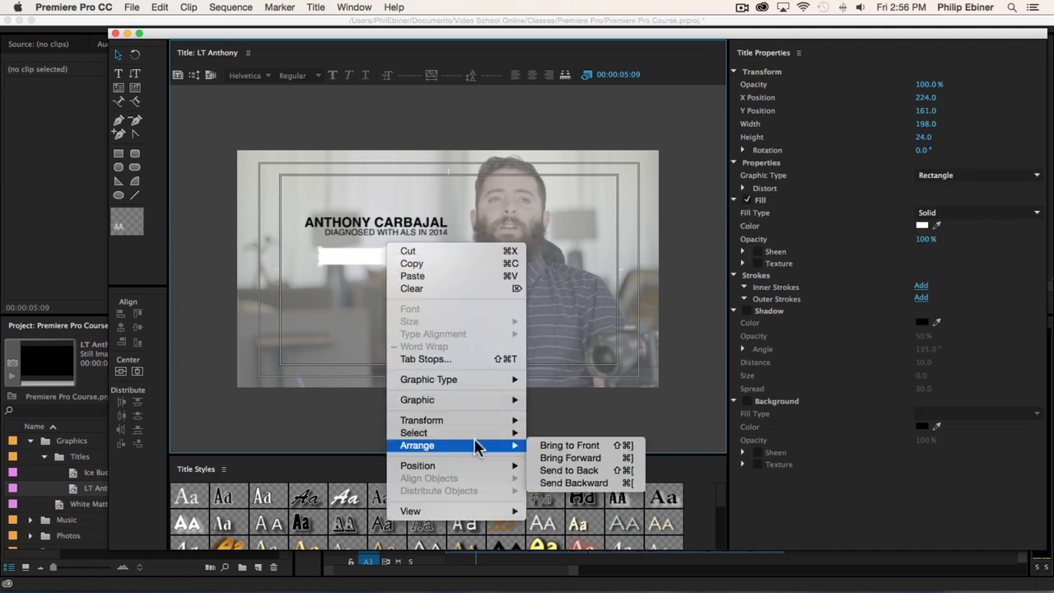
click(577, 471)
- Centre the diagnosis line on the white rectangle both ways and move the pair up directly beneath the name
click(442, 239)
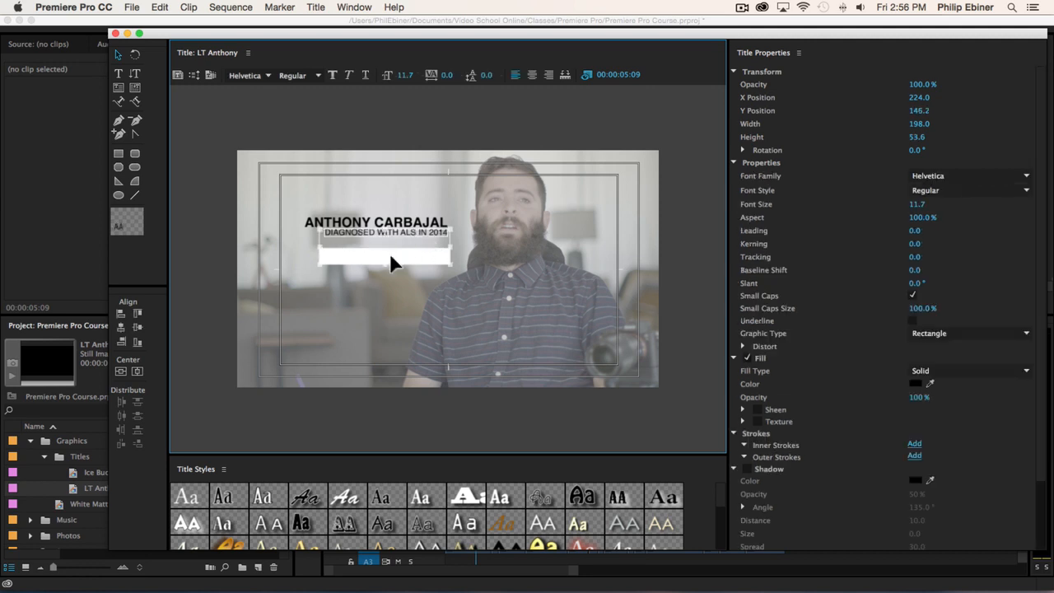
click(139, 331)
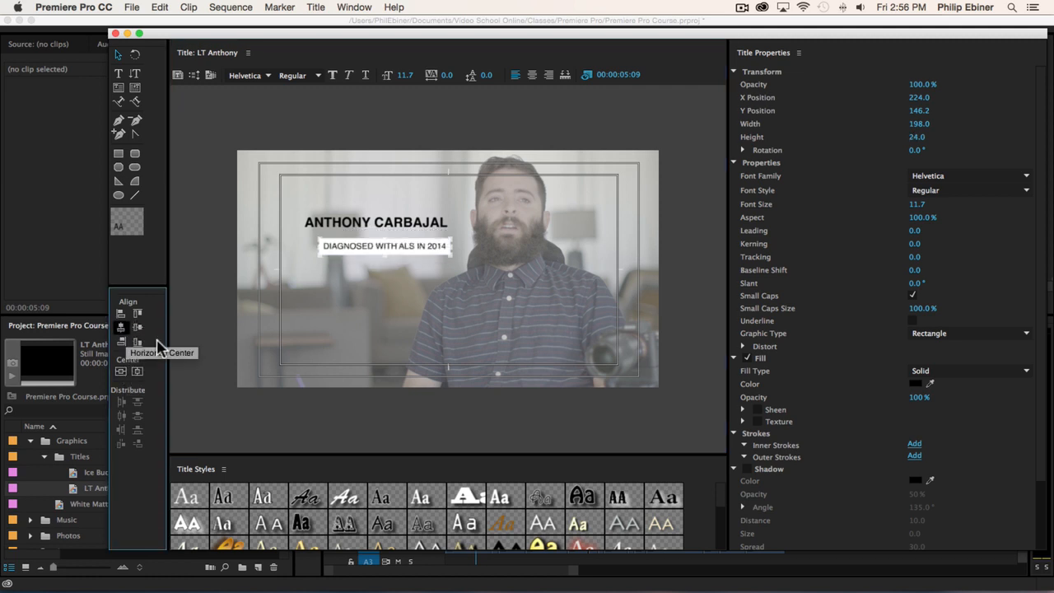
drag(437, 246, 426, 235)
- Align the name, diagnosis line and rectangle on their horizontal centres, then move them together to about X 200, Y 126
drag(276, 183, 643, 336)
click(135, 340)
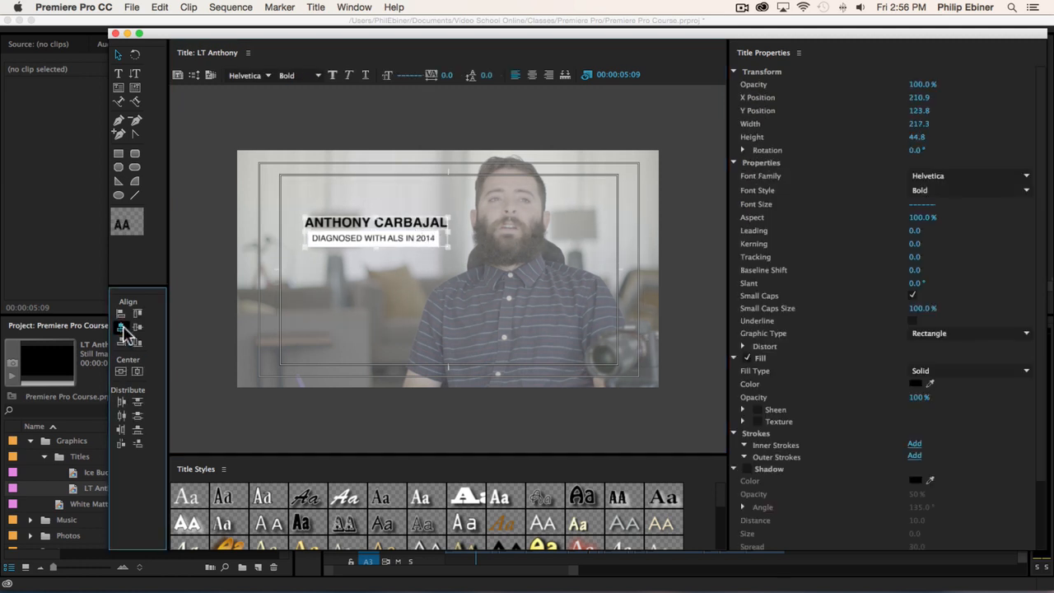
click(342, 154)
drag(278, 132, 481, 309)
mouse_move(407, 238)
mouse_down()
mouse_move(405, 247)
mouse_move(400, 239)
mouse_up()
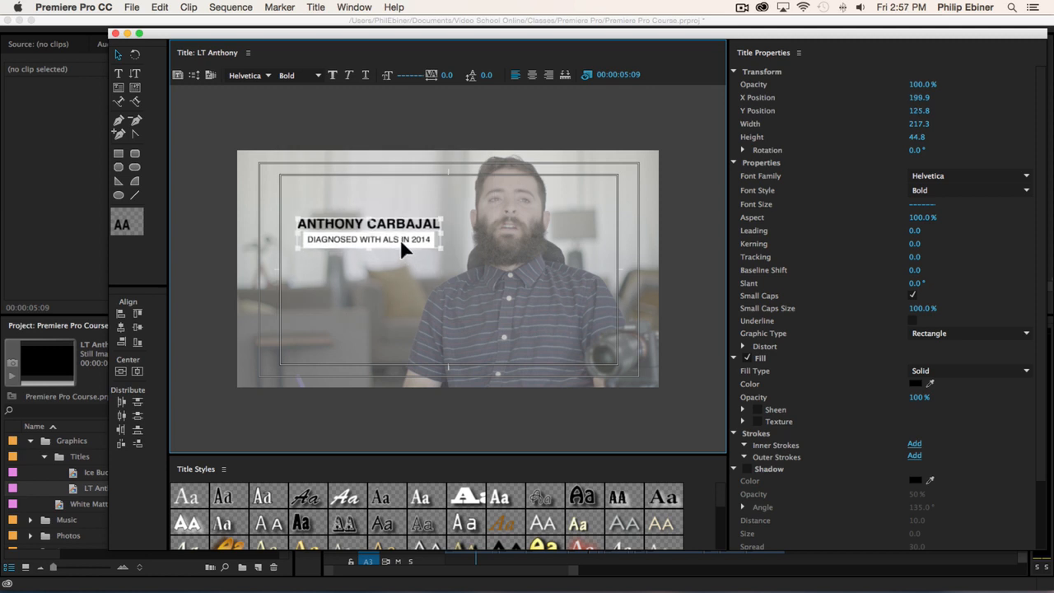
click(402, 122)
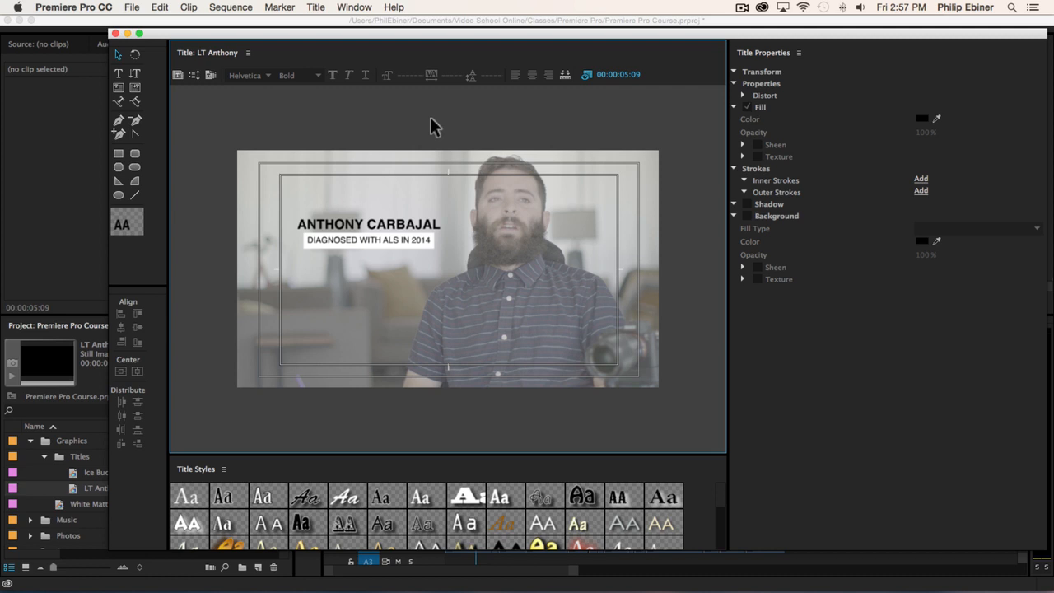
- Close the finished title and place the interviewee's lower-third on track V3 at the very start of the sequence
click(329, 234)
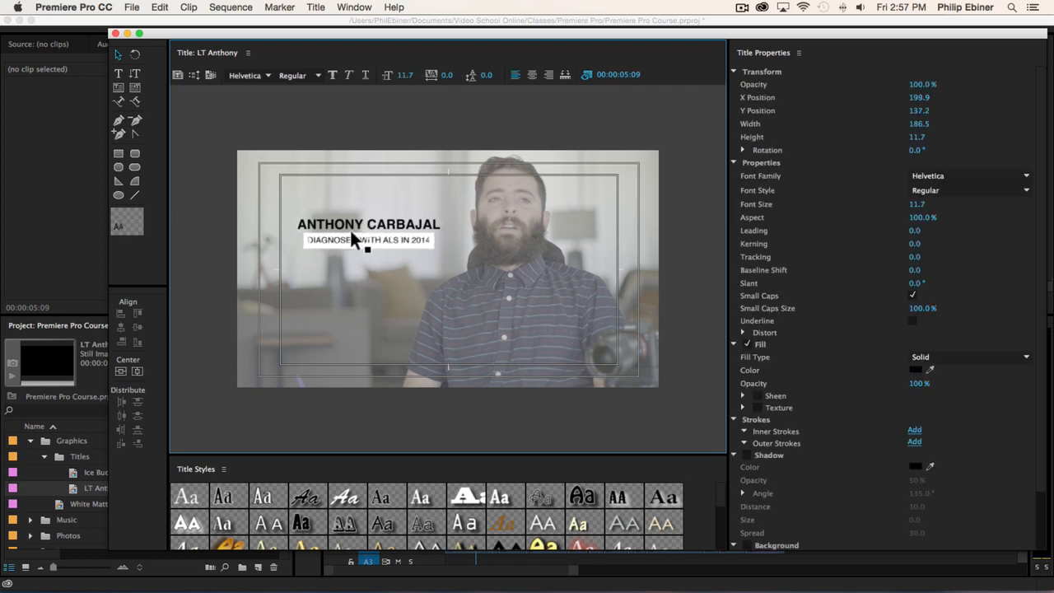
click(545, 204)
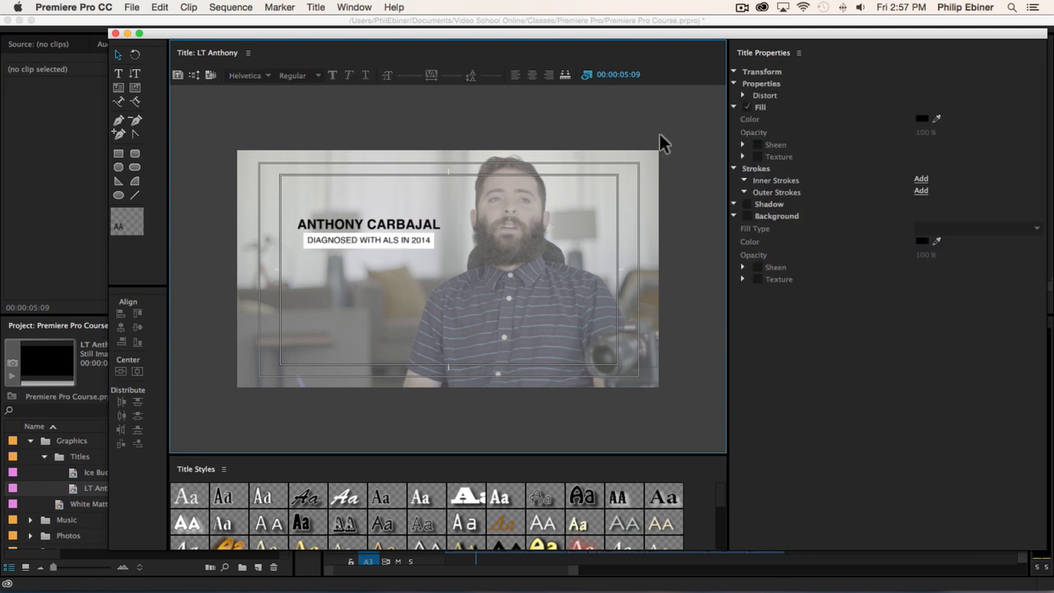
click(116, 33)
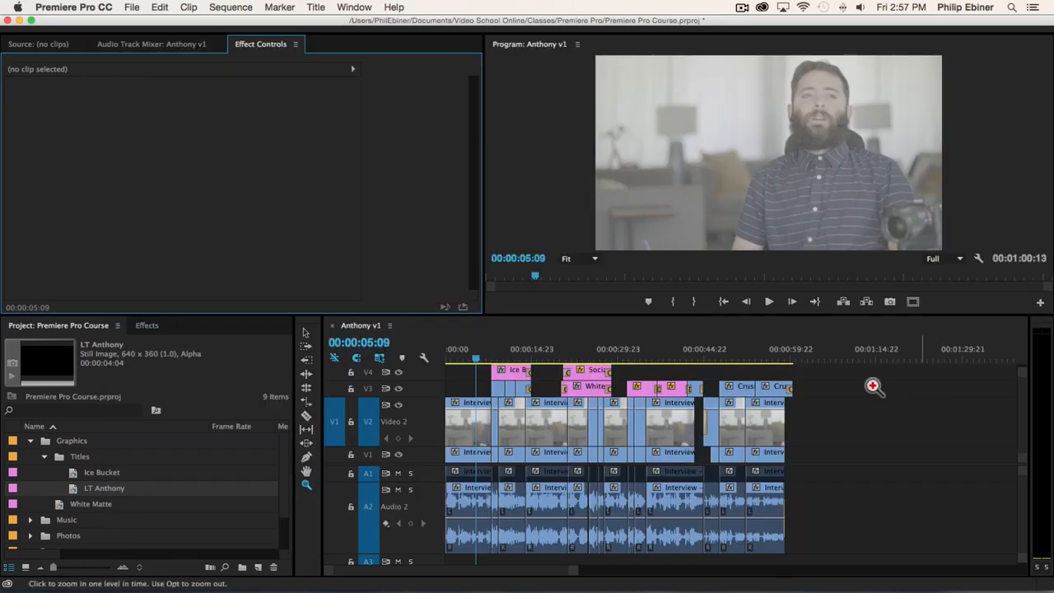
drag(129, 489, 451, 389)
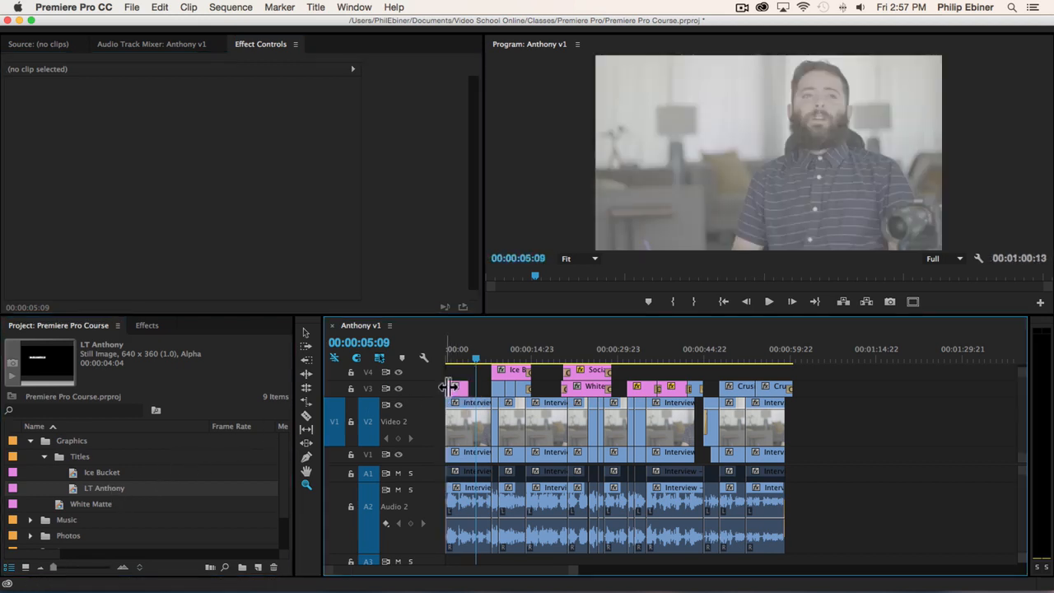
click(590, 398)
click(616, 392)
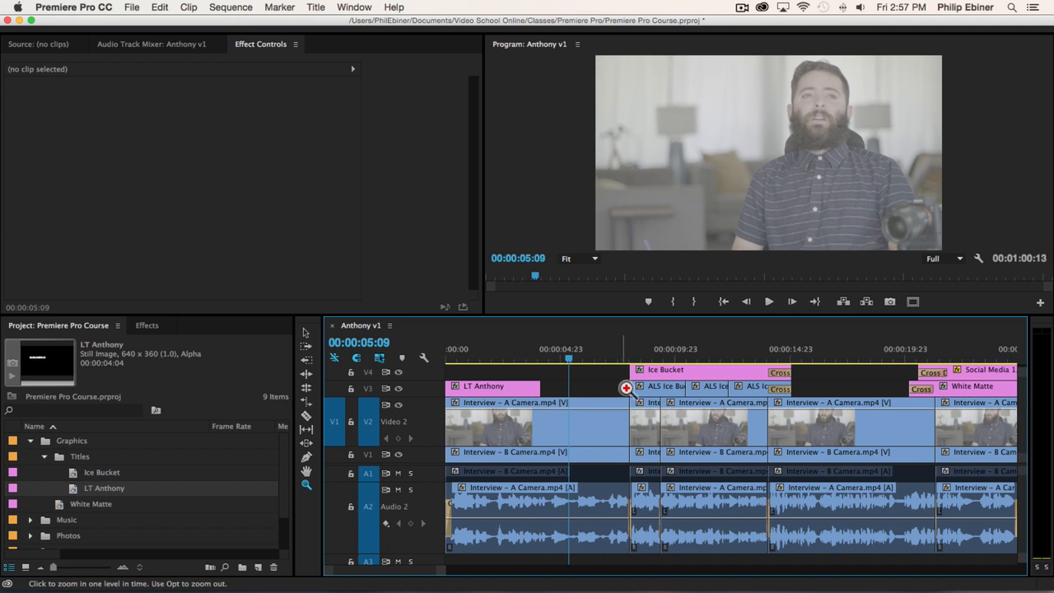
- Move the lower-third clip up to track V4 at the sequence start and shrink the V2 track to its minimum height
key(space)
key(space)
key(v)
click(511, 394)
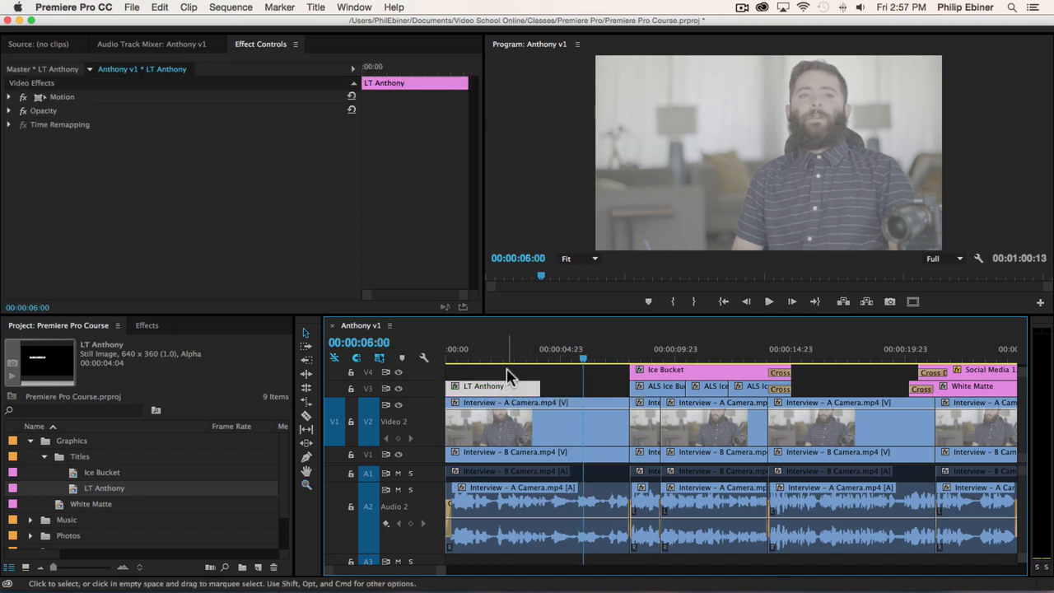
drag(492, 386, 394, 357)
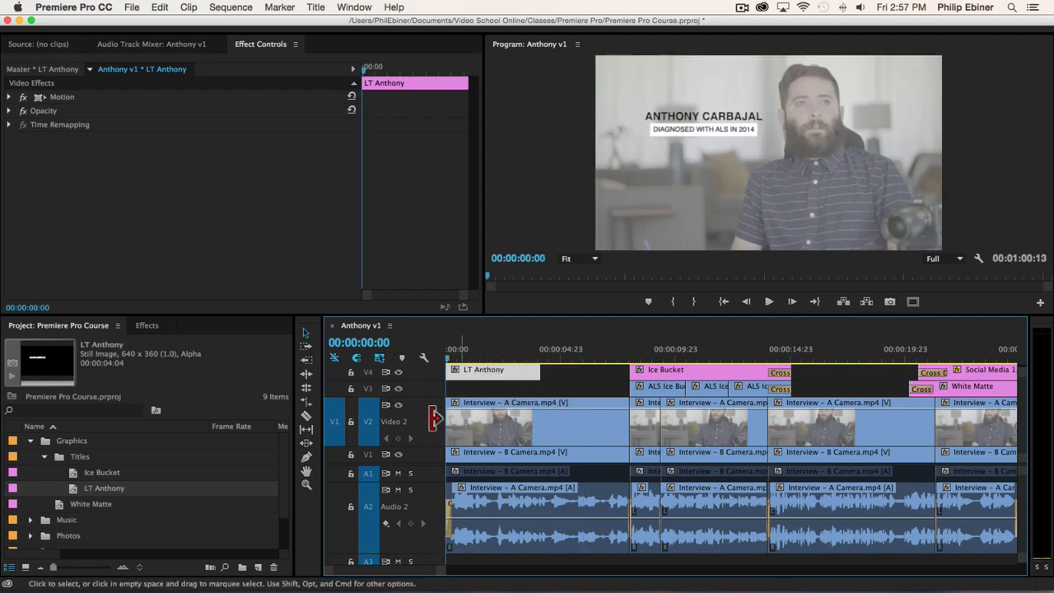
drag(398, 397, 397, 475)
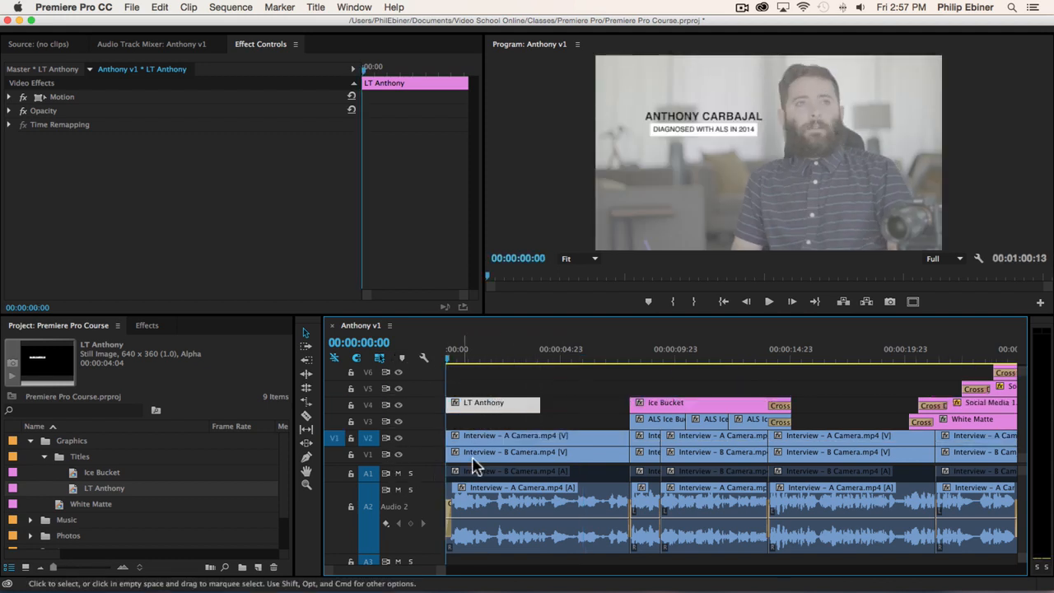
- Extend the end of the lower-third clip to the start of the Ice Bucket title on track V4
click(479, 458)
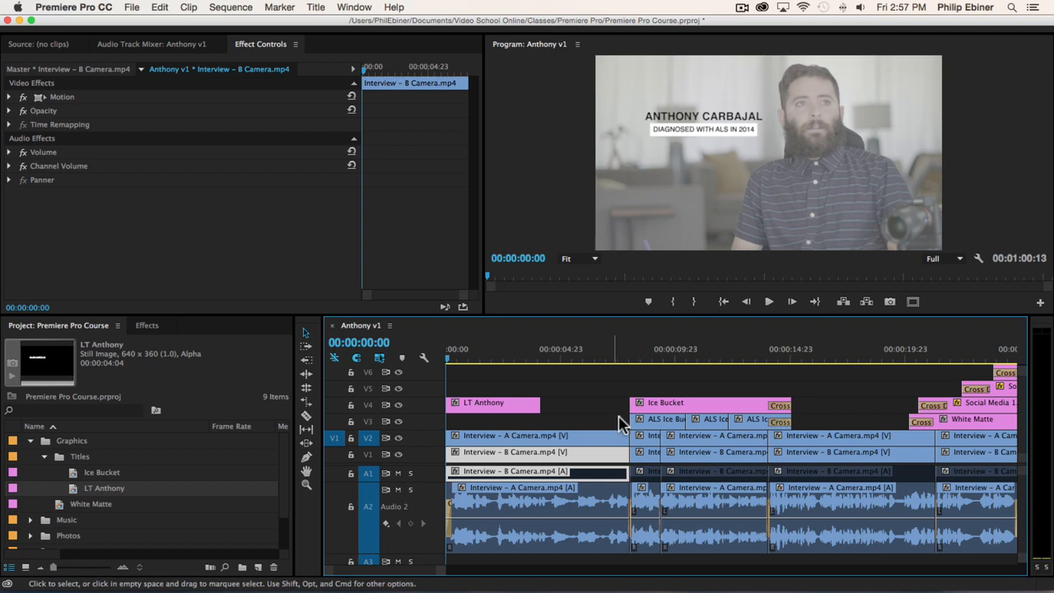
drag(664, 365, 442, 365)
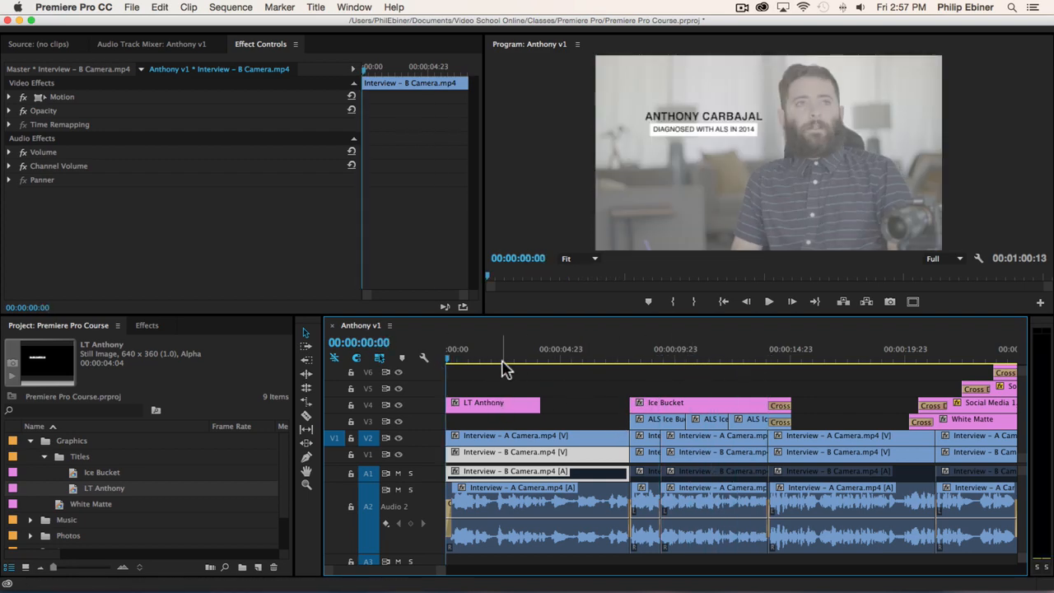
key(space)
drag(541, 405, 630, 404)
- Play back the cut from the lower-third into the Ice Bucket title, then return the playhead to about 00:00:05:01
click(609, 354)
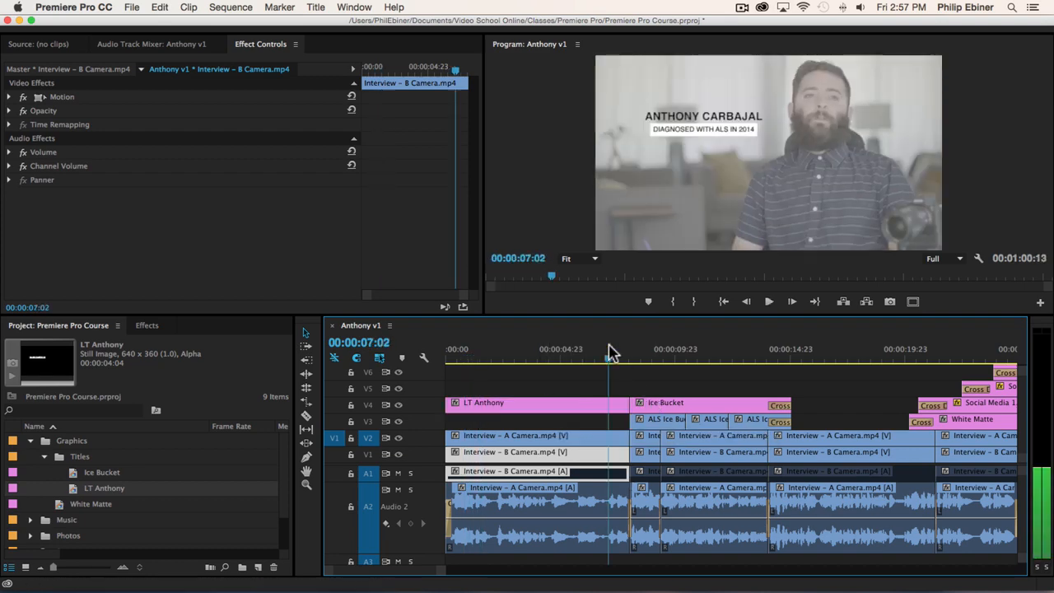
key(space)
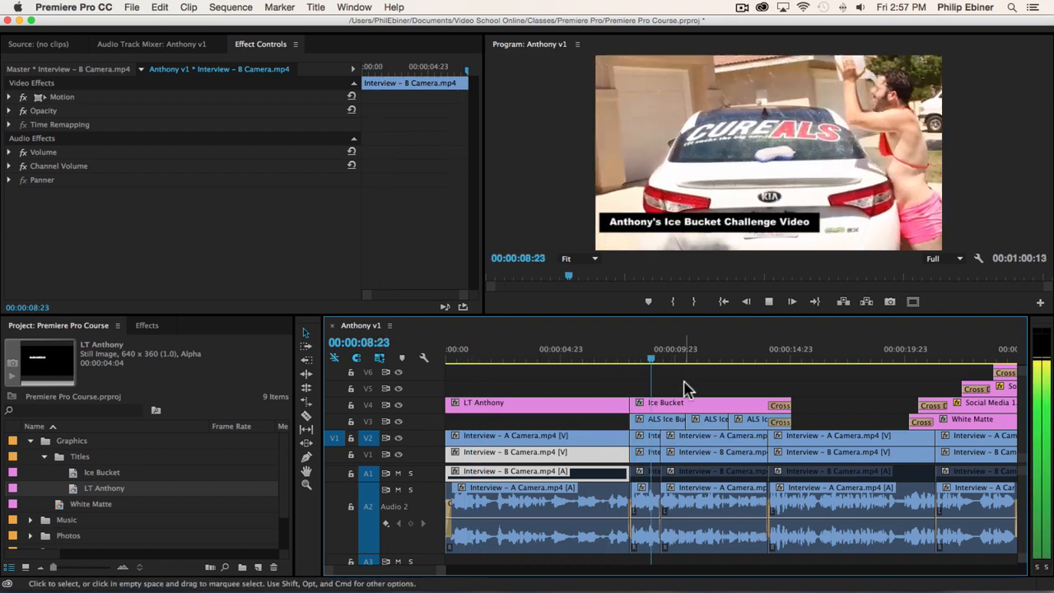
drag(607, 354, 562, 360)
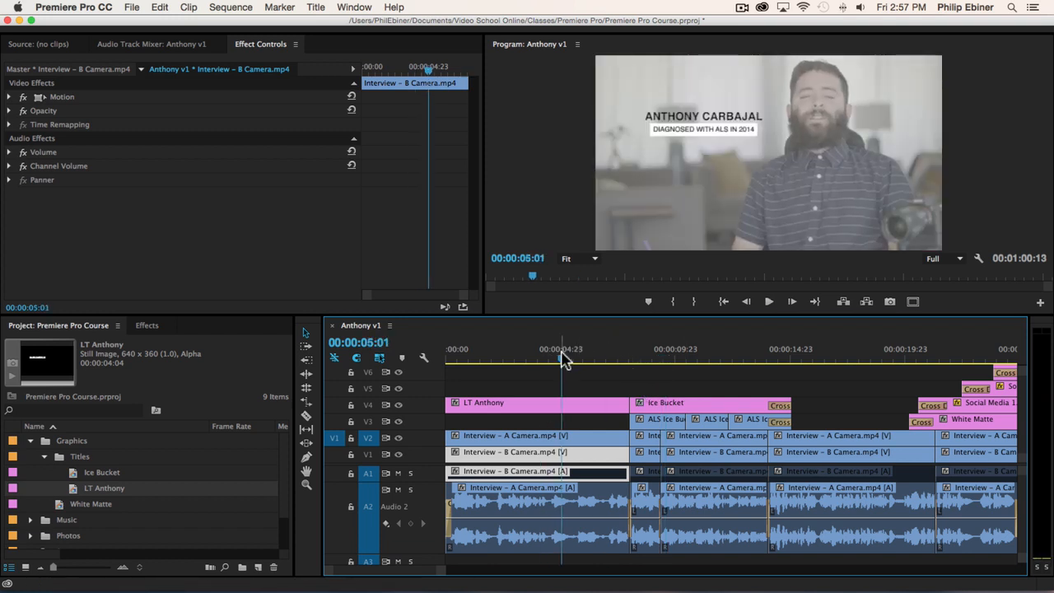